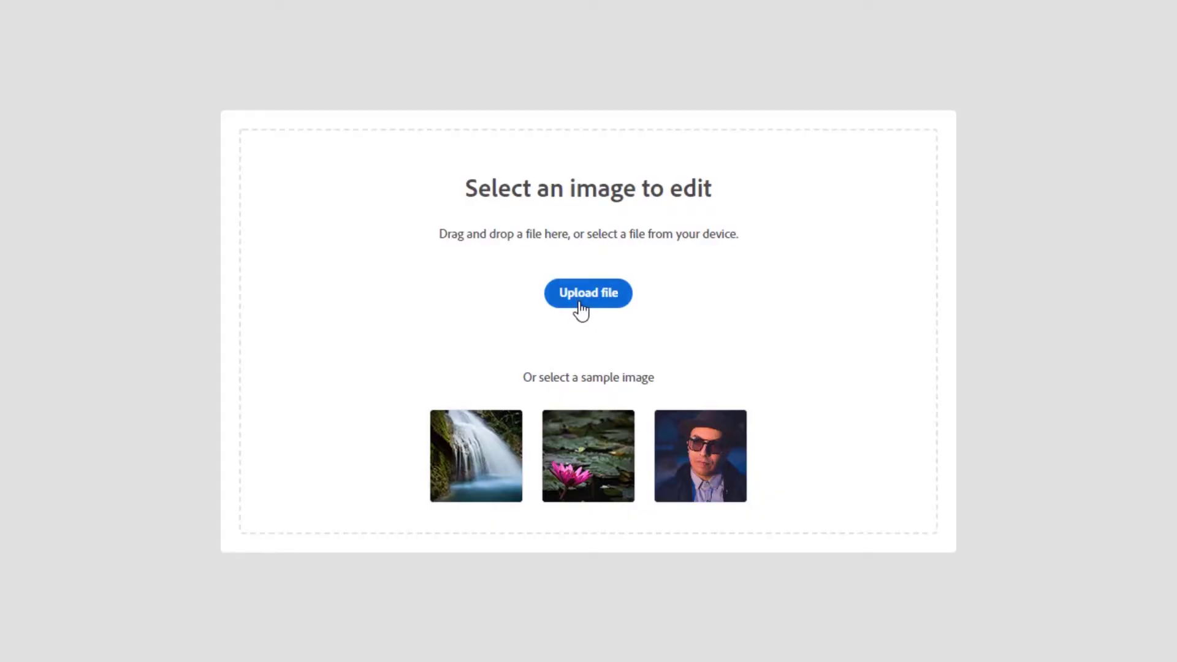
Step: Load the People 040 photo from the computer into Photoshop Express's background remover
left_click(579, 303)
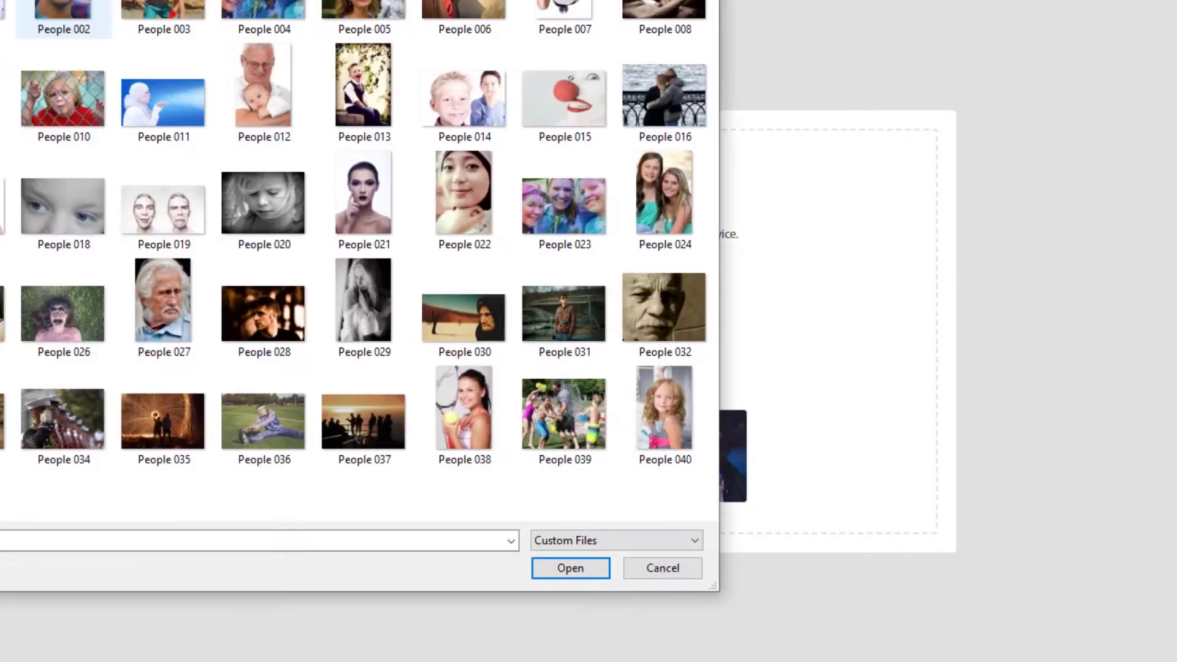
double_click(663, 418)
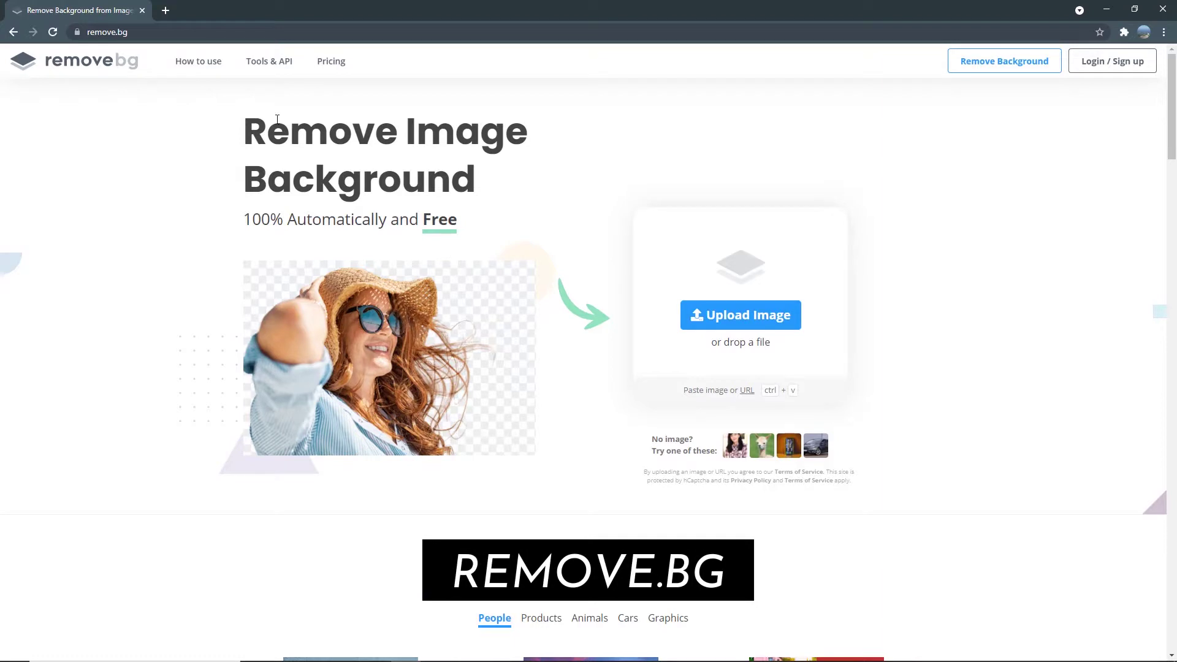
Step: Upload the Men 004 photo to remove.bg to cut out its background
left_click(149, 34)
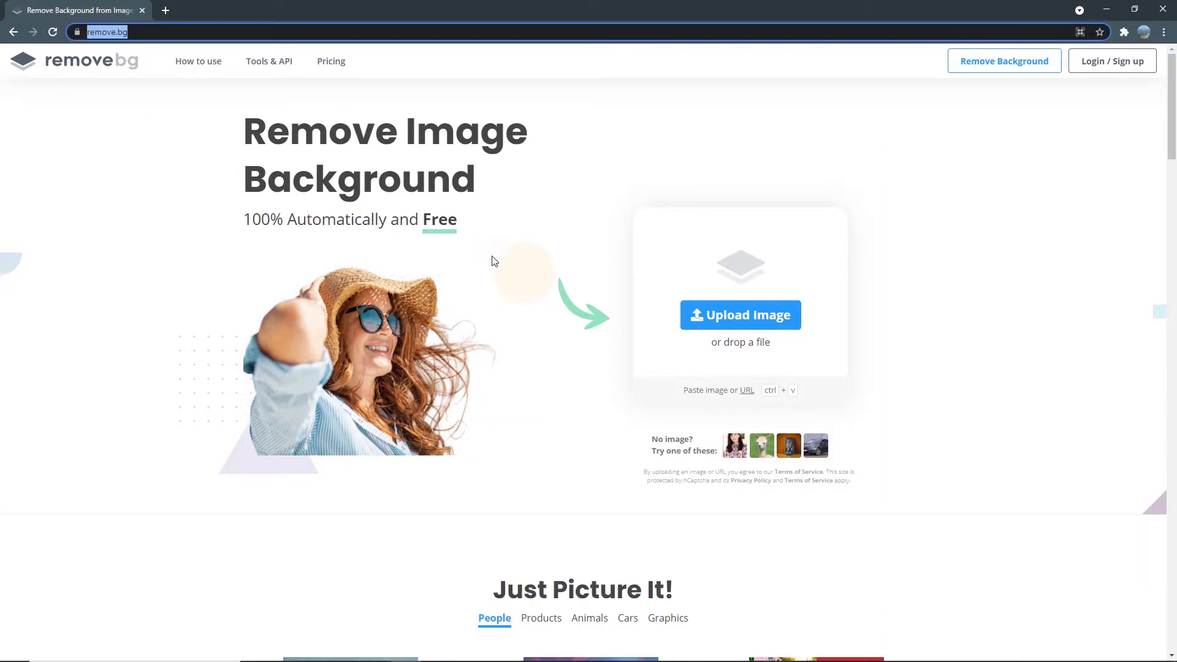
left_click(740, 319)
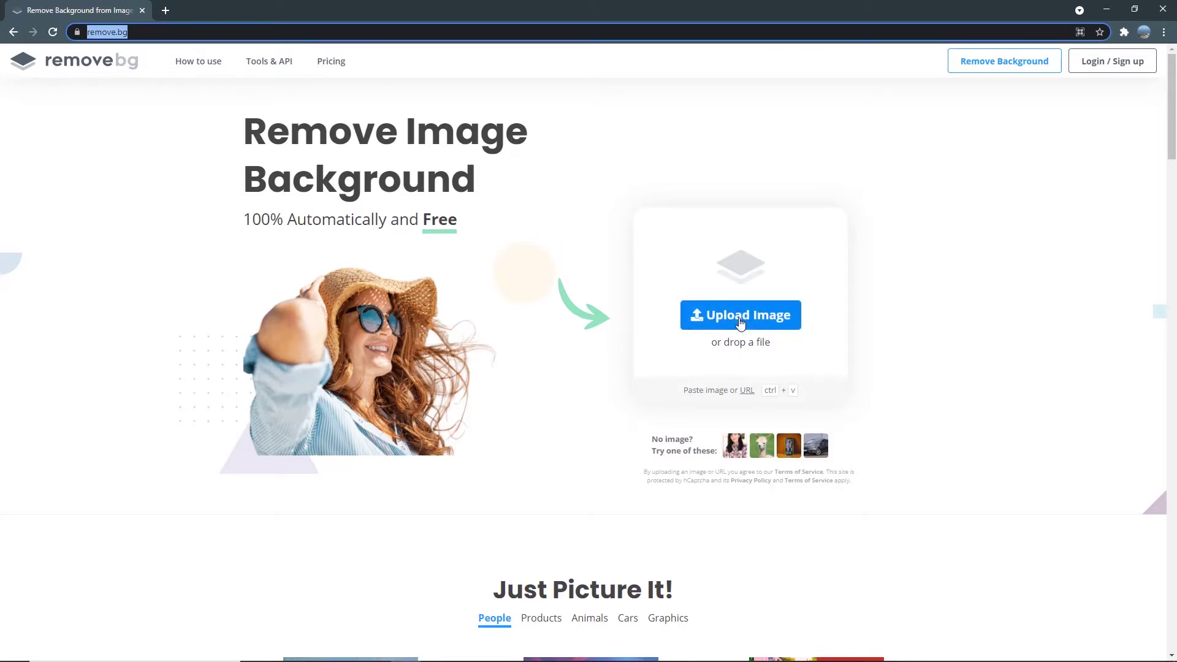
left_click(739, 320)
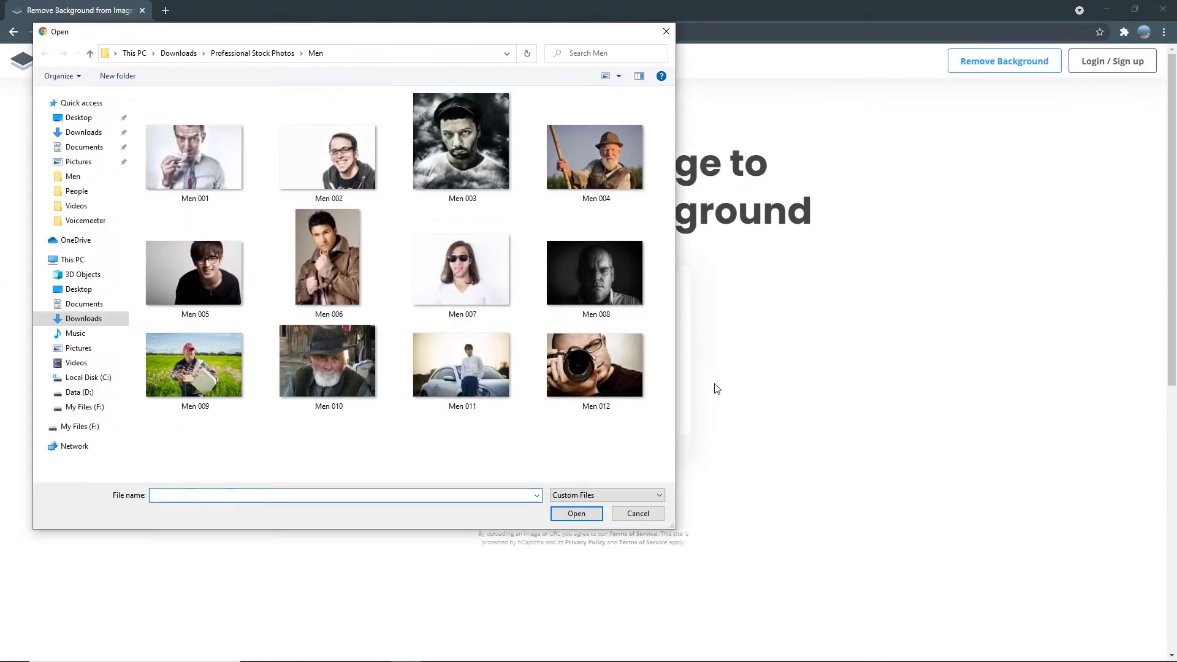
left_click(588, 153)
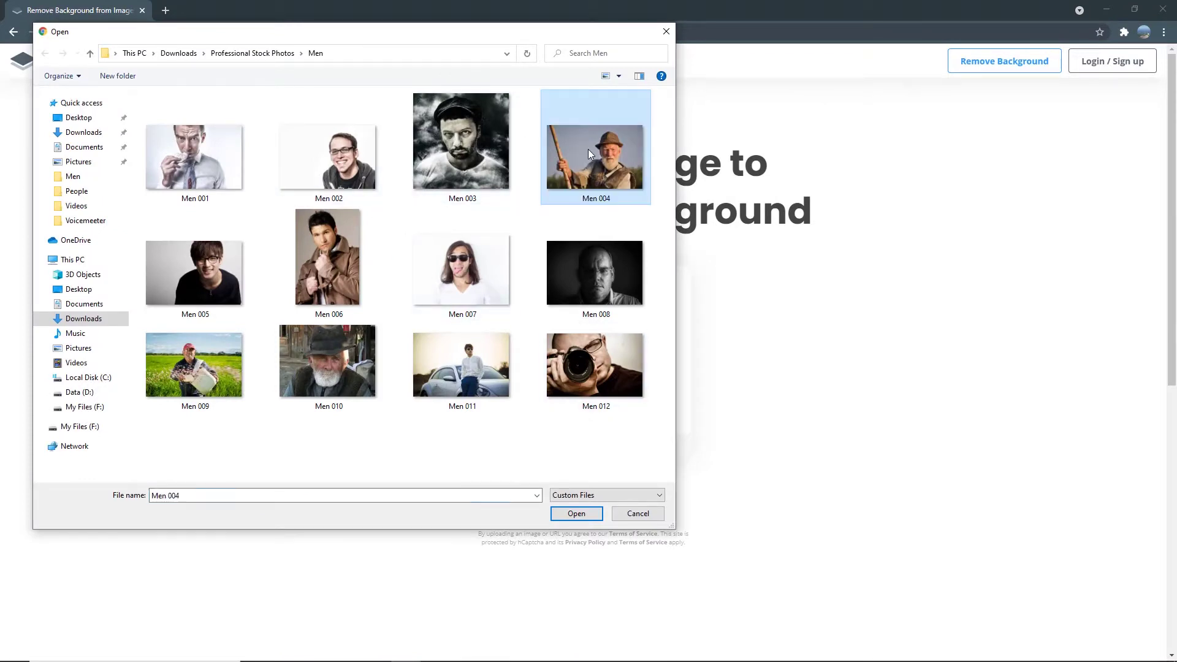
double_click(588, 154)
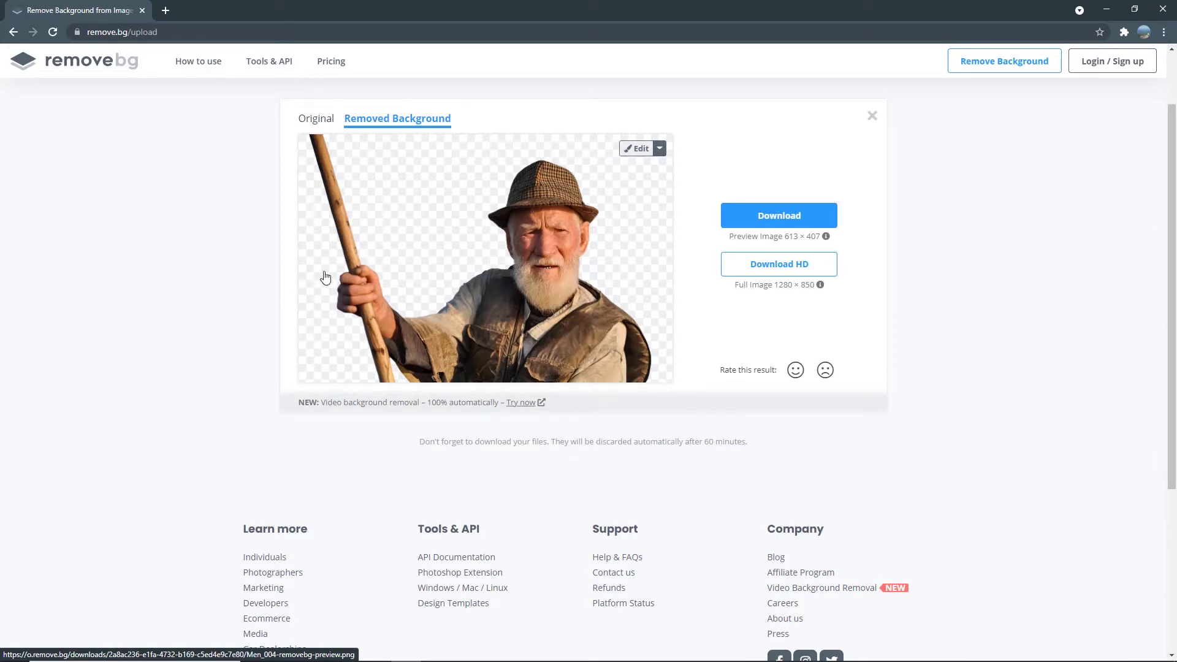
Step: Compare the cutout with the original, then download and check the transparent preview PNG
left_click(324, 129)
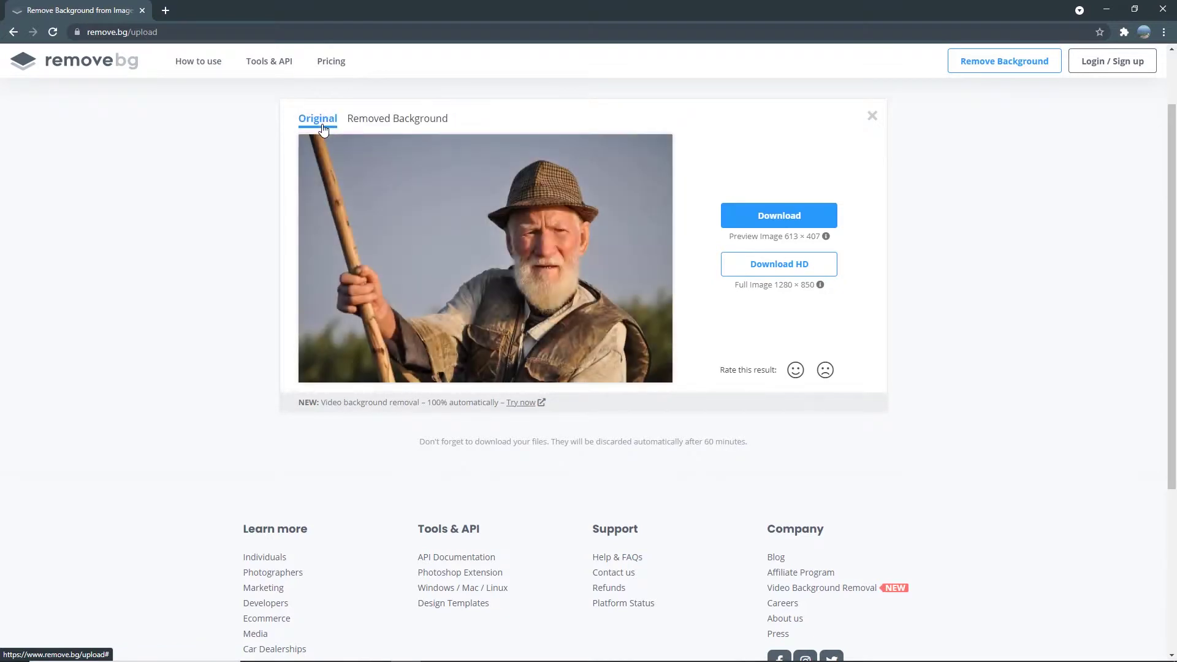
left_click(399, 125)
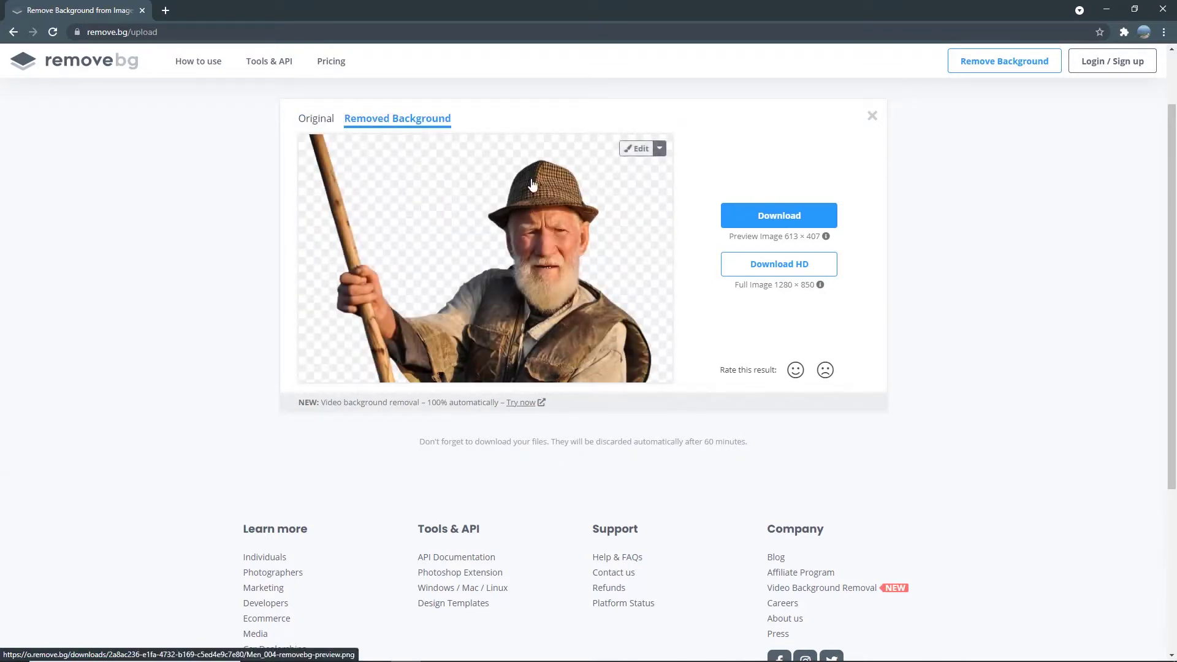
left_click(746, 217)
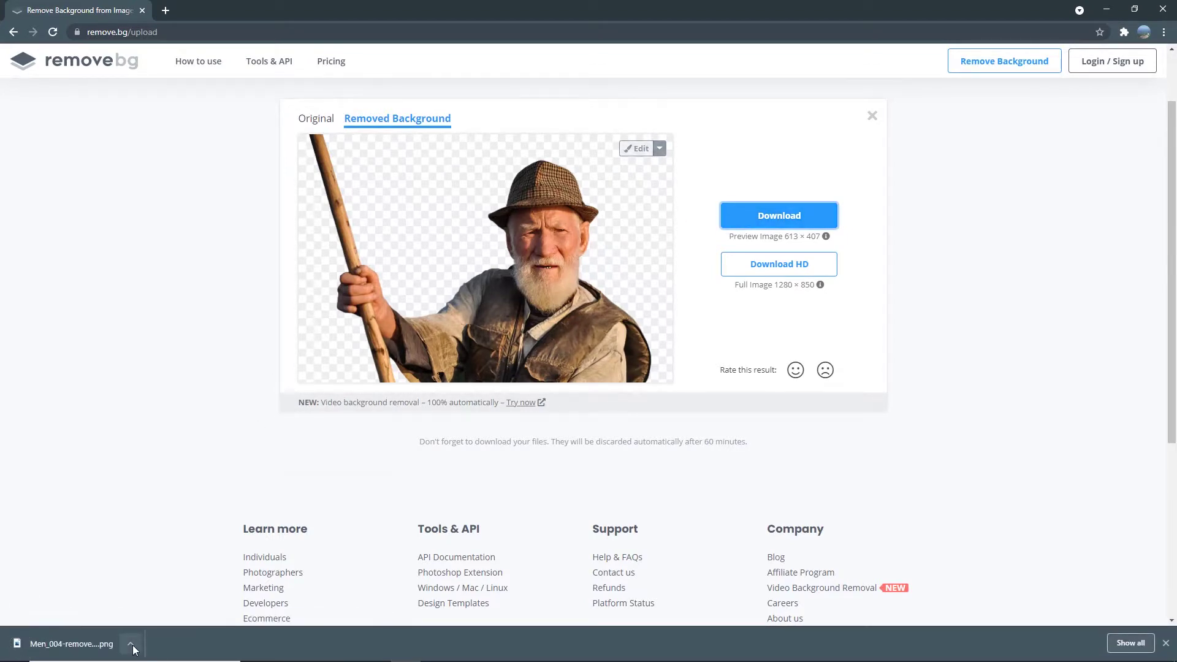
left_click(105, 644)
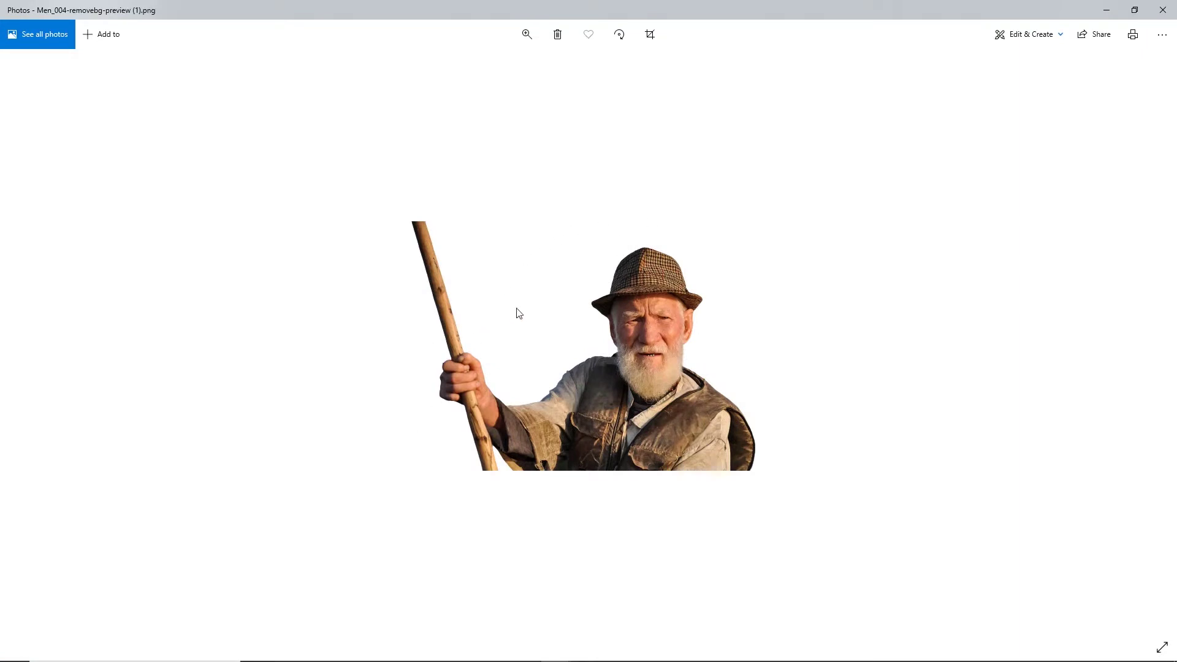
left_click(1106, 13)
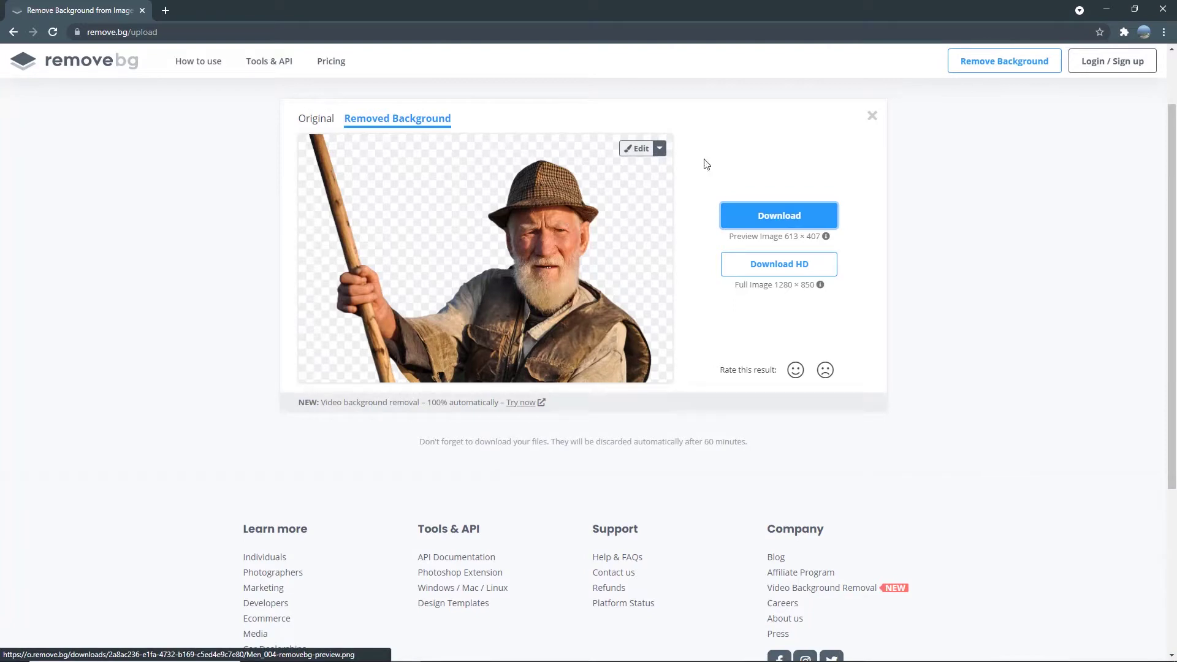
Step: Upload Sports 002 from the Professional Stock Photos > Sports folder for background removal
scroll(738, 152, "up", 2)
left_click(579, 109)
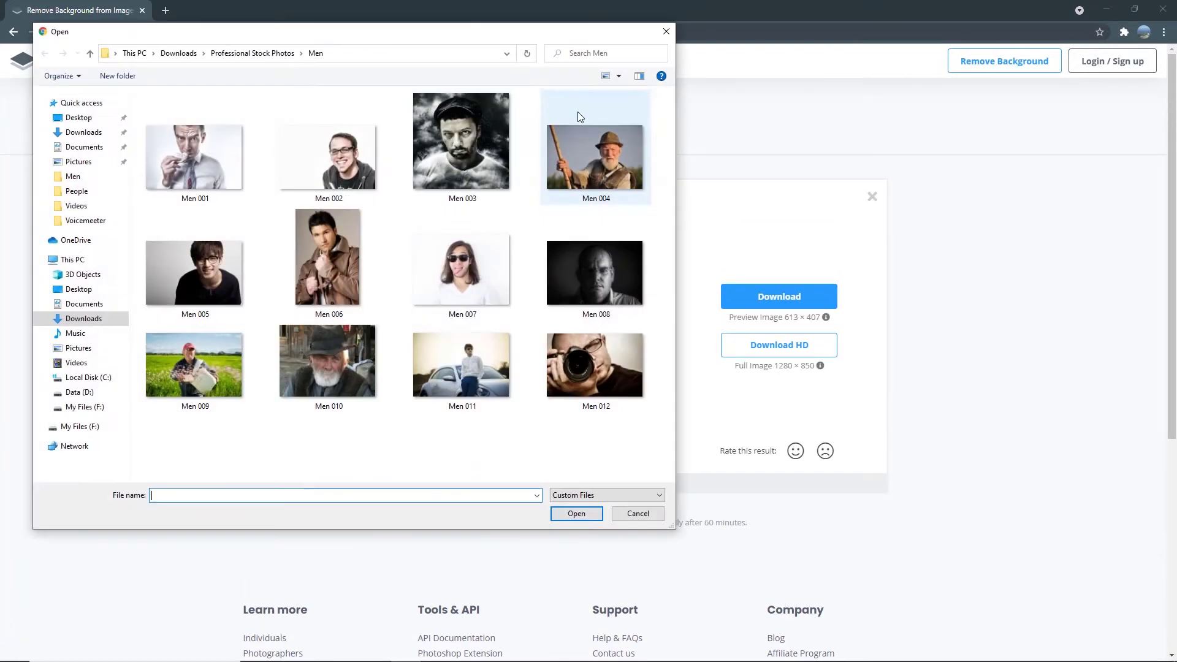
left_click(237, 53)
scroll(184, 429, "down", 5)
double_click(187, 477)
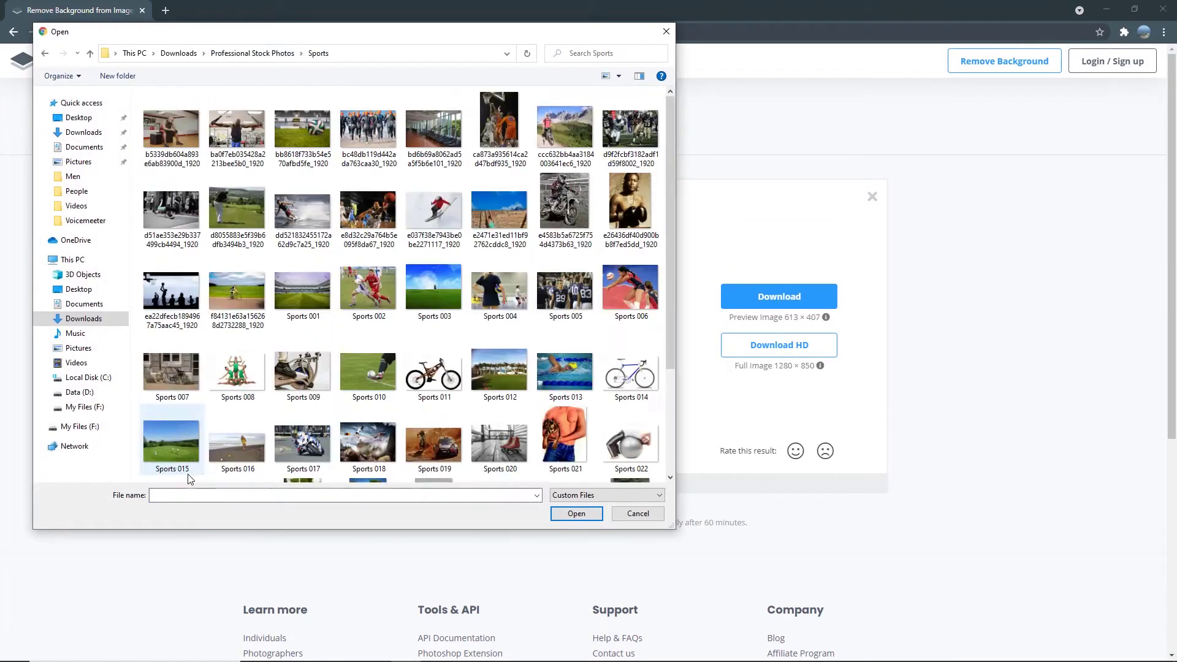
double_click(379, 296)
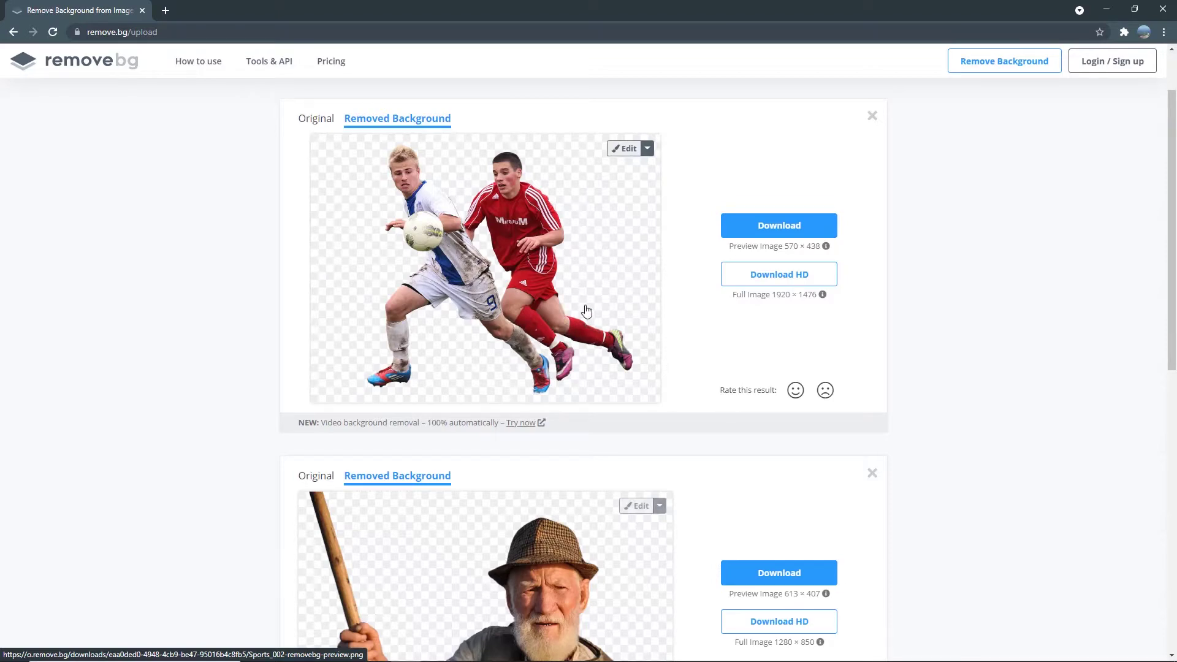
scroll(586, 310, "up", 2)
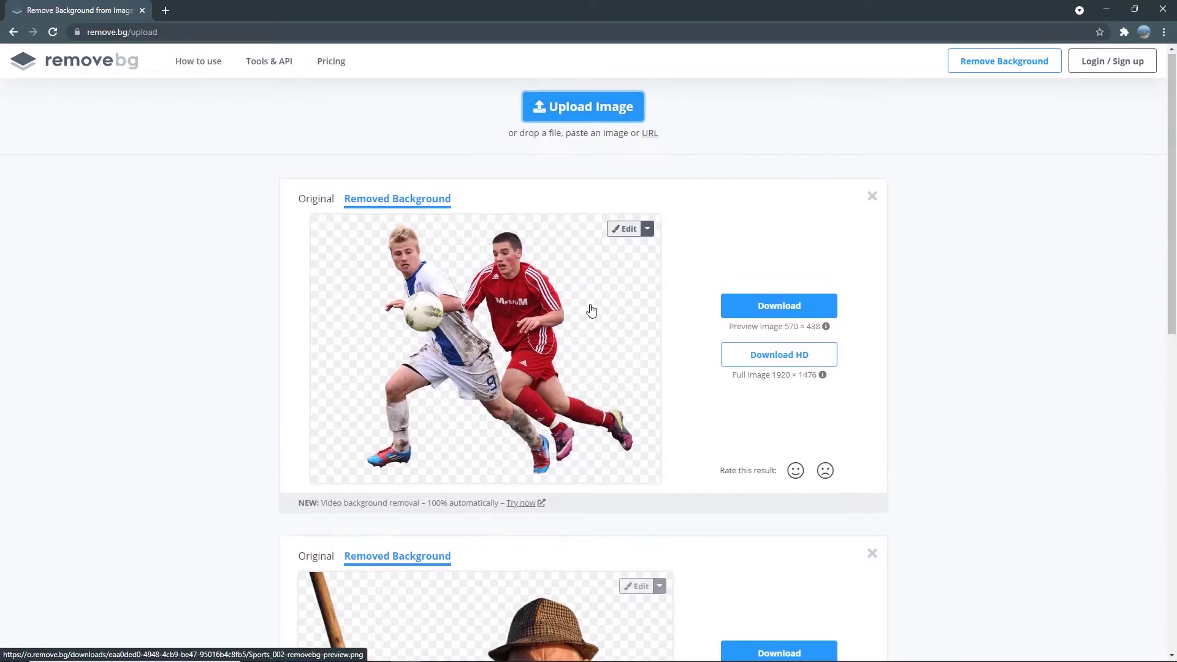
Step: Upload the mortar-and-pestle image from the Professional Stock Photos > Foods folder
left_click(581, 112)
left_click(252, 54)
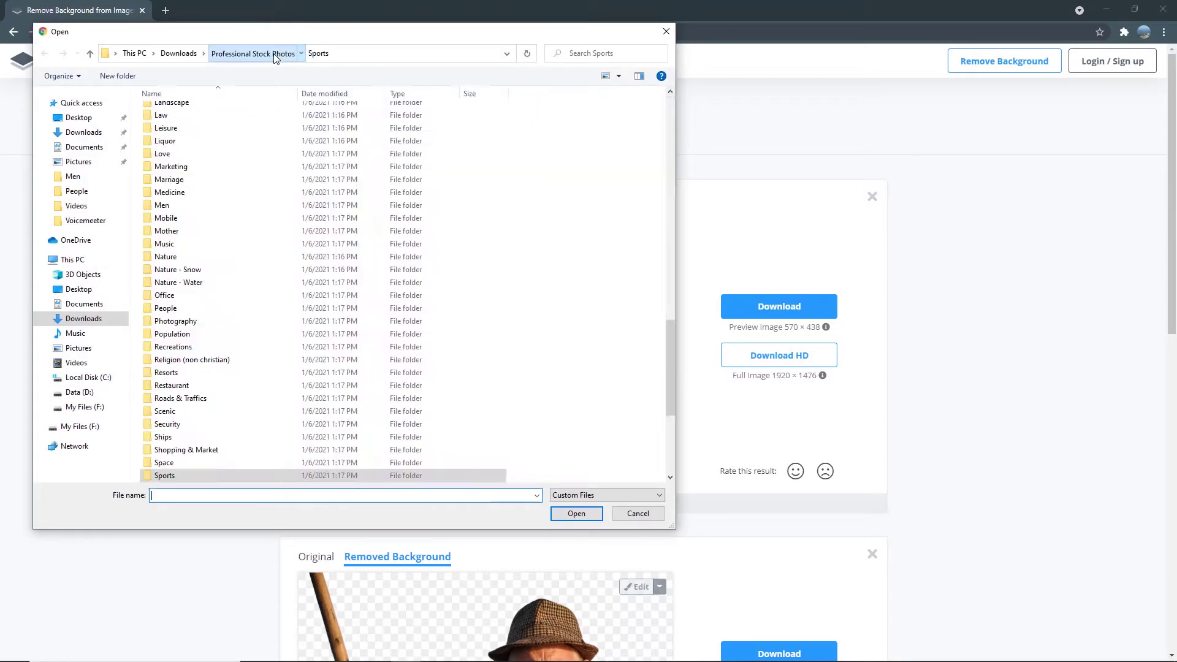
left_click(275, 337)
key("f")
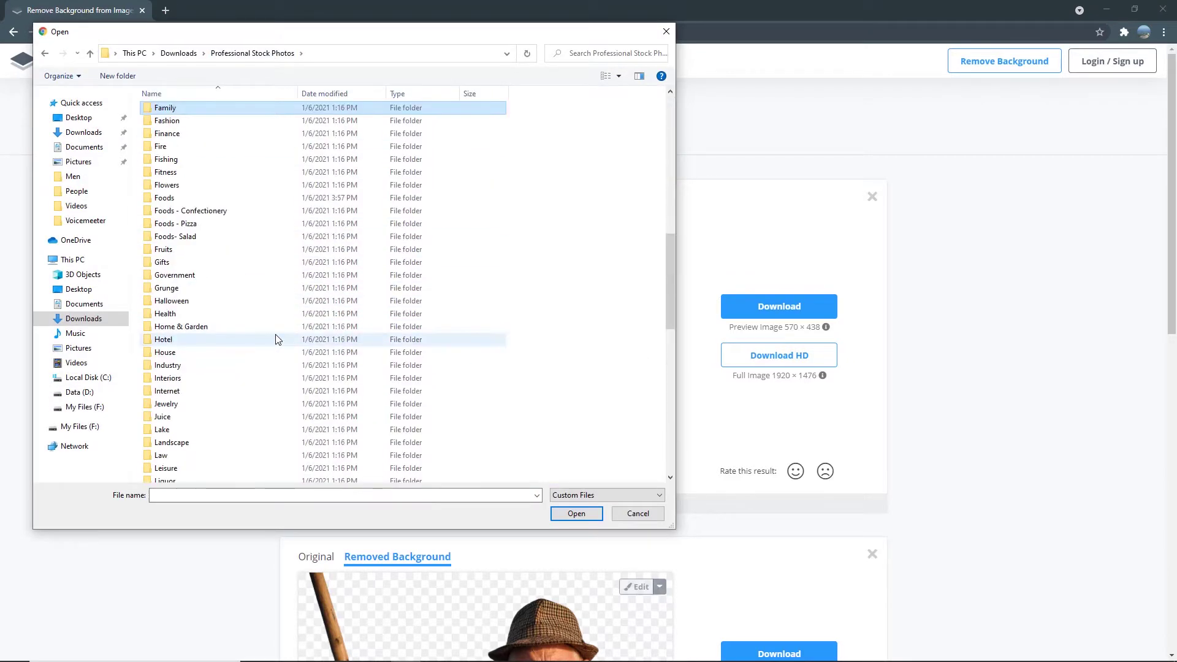
double_click(258, 197)
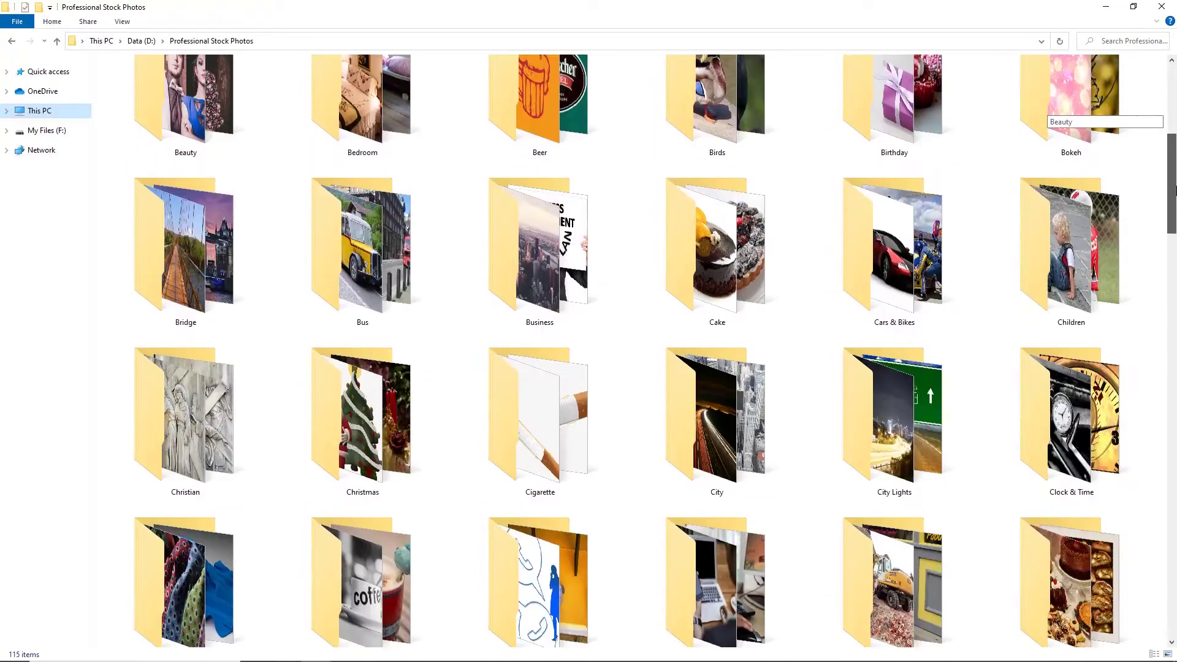
left_click_drag(1175, 190, 1174, 409)
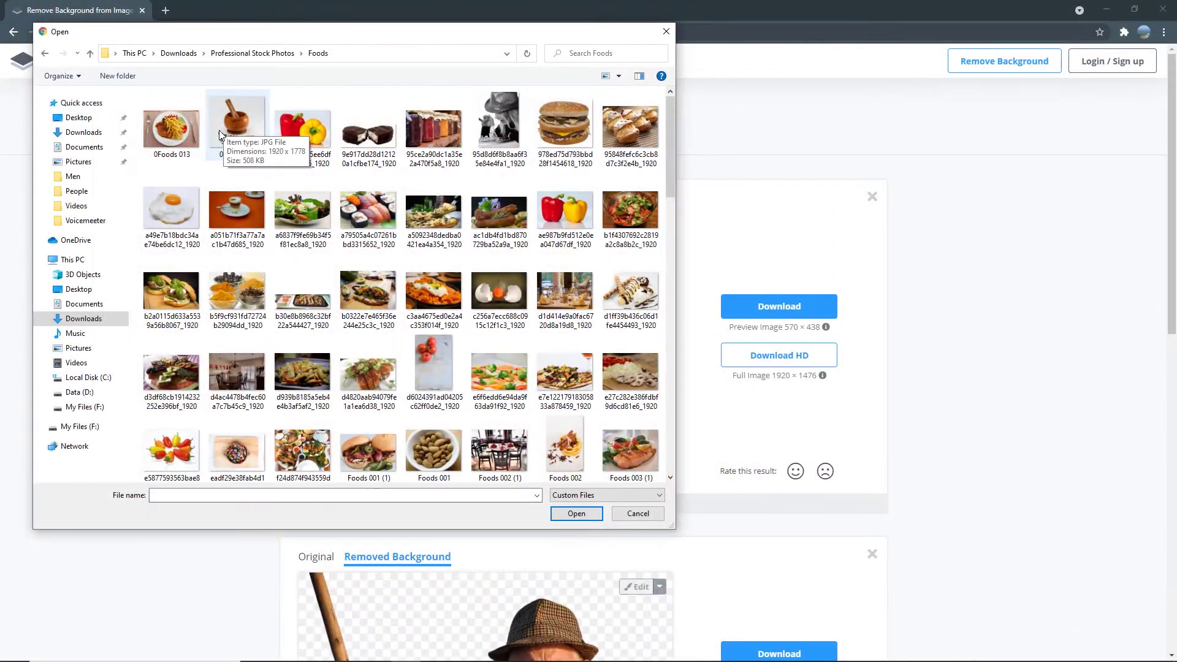
double_click(219, 132)
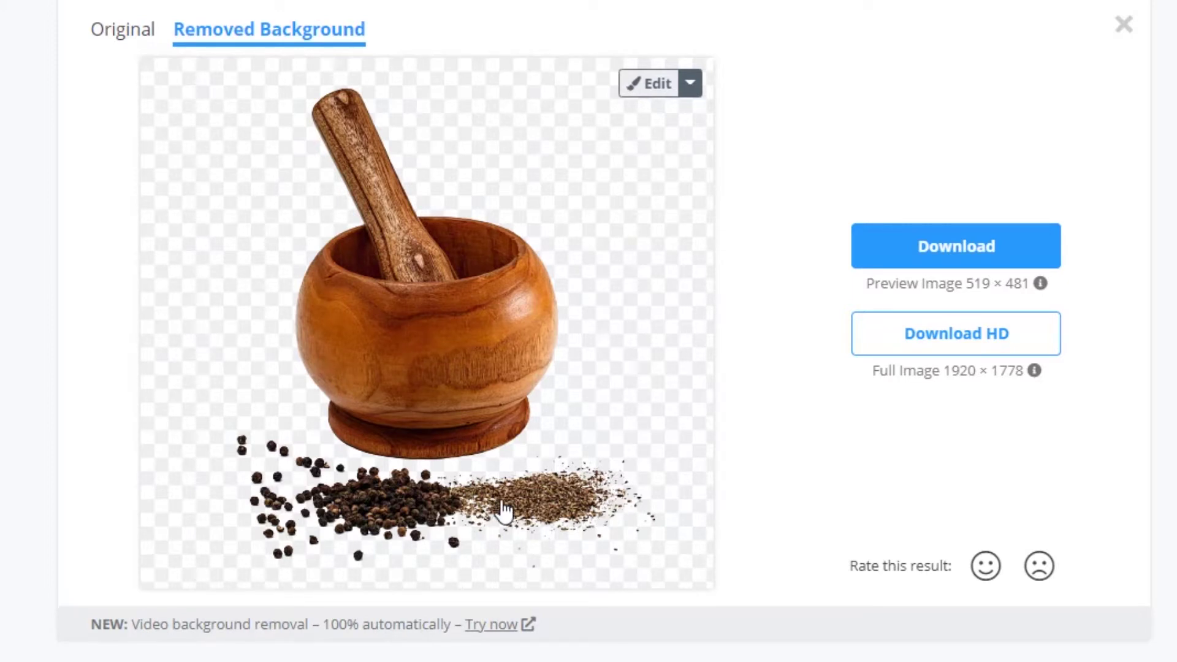
Step: In Erase / Restore, enlarge the brush, erase the ground pepper, then restore the pile
left_click(650, 89)
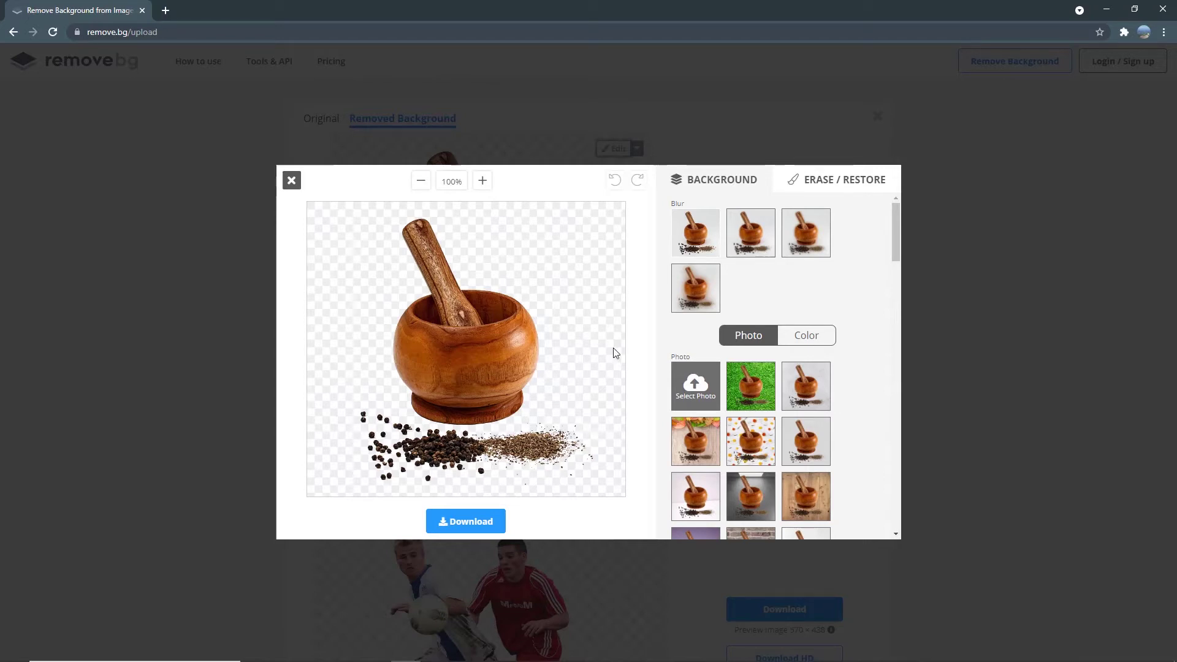
left_click(820, 184)
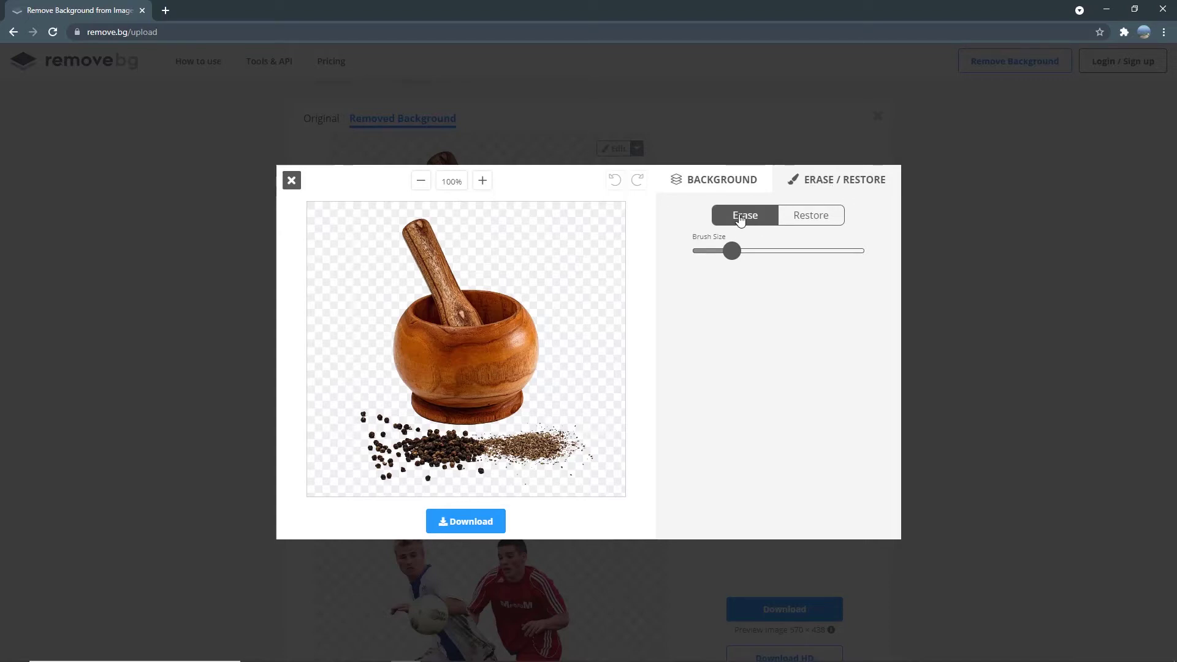
left_click_drag(732, 251, 744, 251)
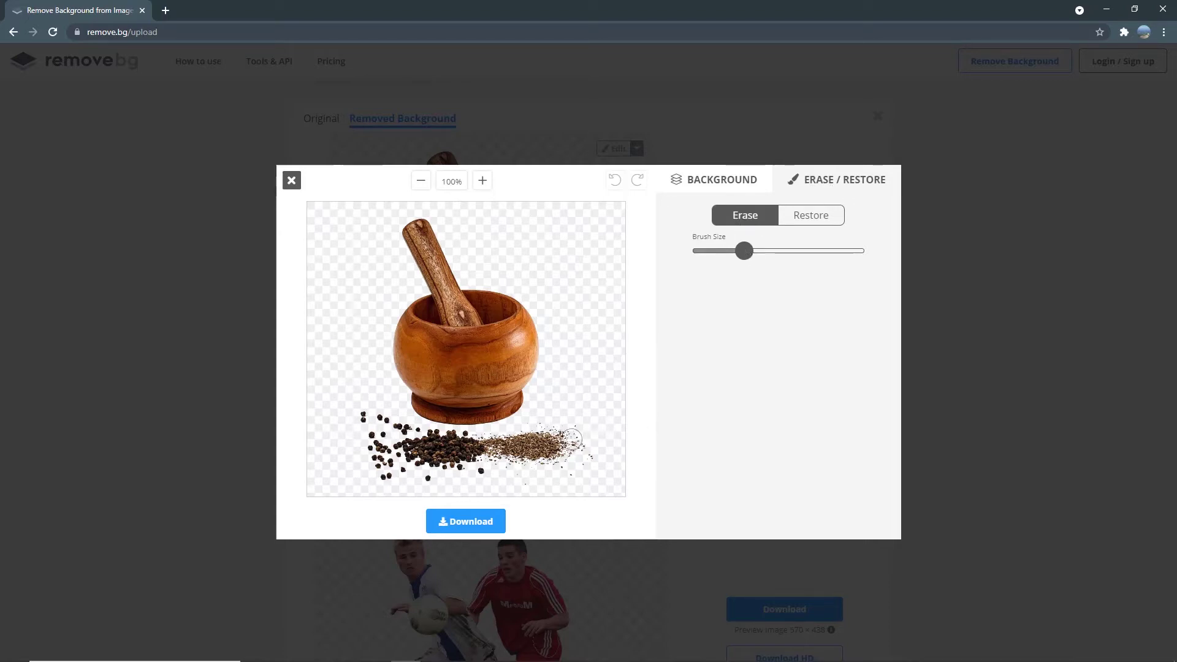
mouse_move(573, 438)
left_mouse_down()
mouse_move(530, 452)
mouse_move(587, 451)
mouse_move(533, 471)
mouse_move(504, 458)
mouse_move(508, 445)
mouse_move(500, 465)
mouse_move(468, 461)
left_mouse_up()
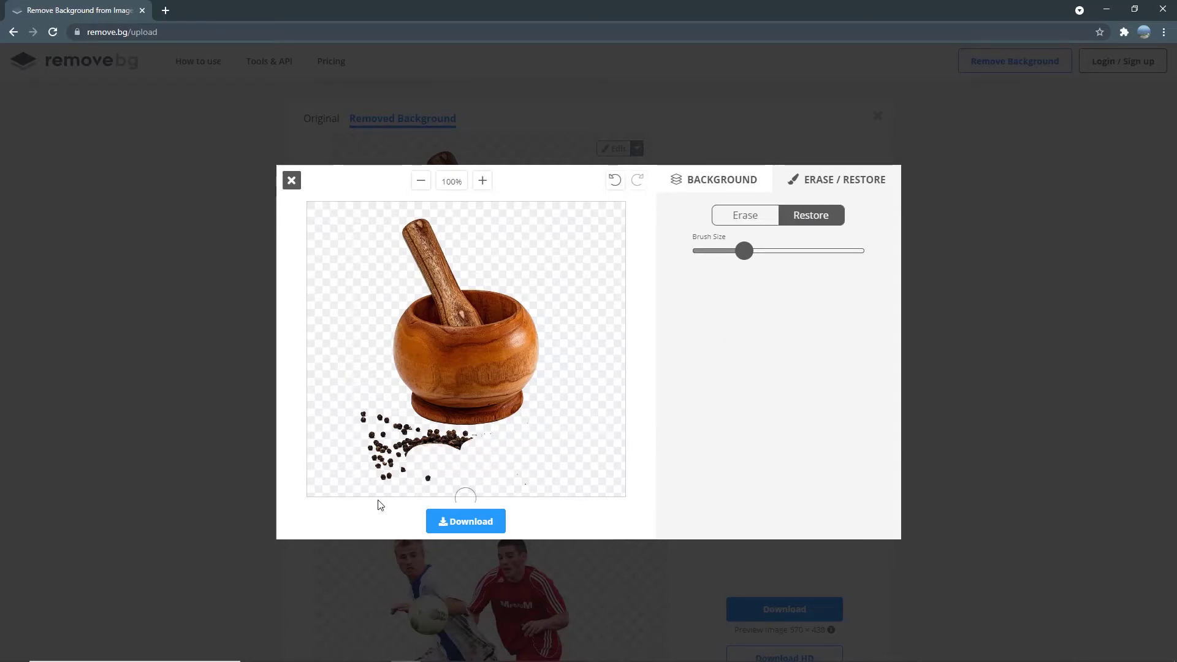
mouse_move(391, 453)
left_mouse_down()
mouse_move(484, 462)
mouse_move(408, 458)
mouse_move(569, 451)
mouse_move(576, 397)
mouse_move(567, 423)
mouse_move(568, 402)
mouse_move(374, 442)
left_mouse_up()
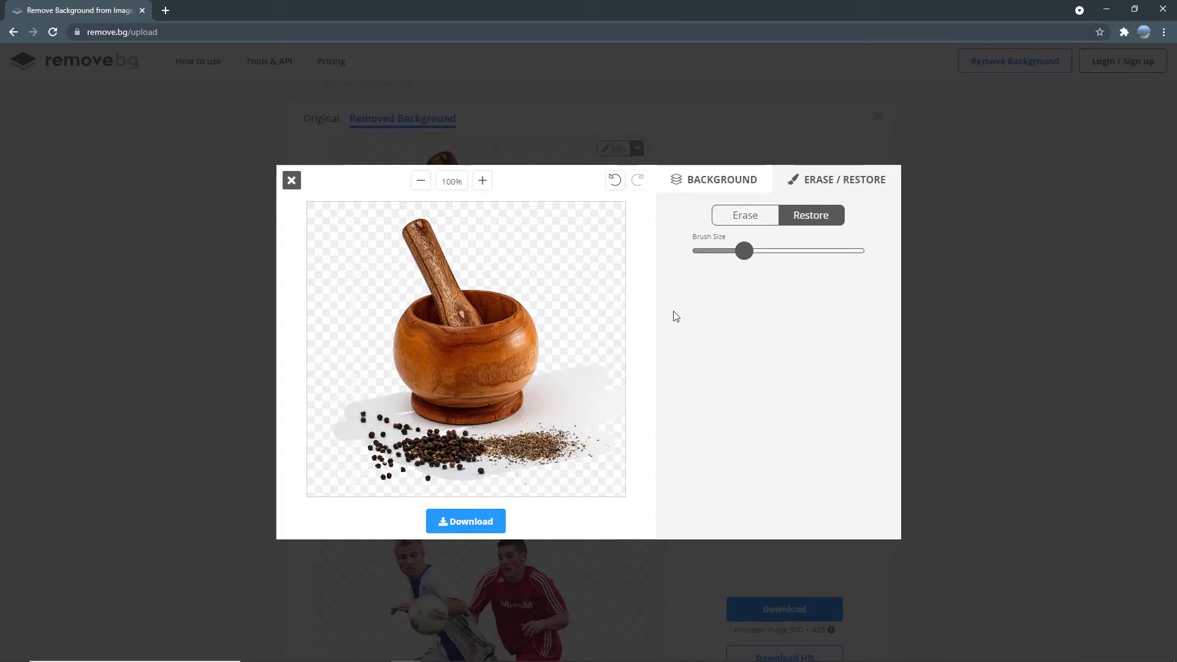
Step: Undo the brush edits so the cutout returns to its original state
left_click(615, 182)
left_click(615, 181)
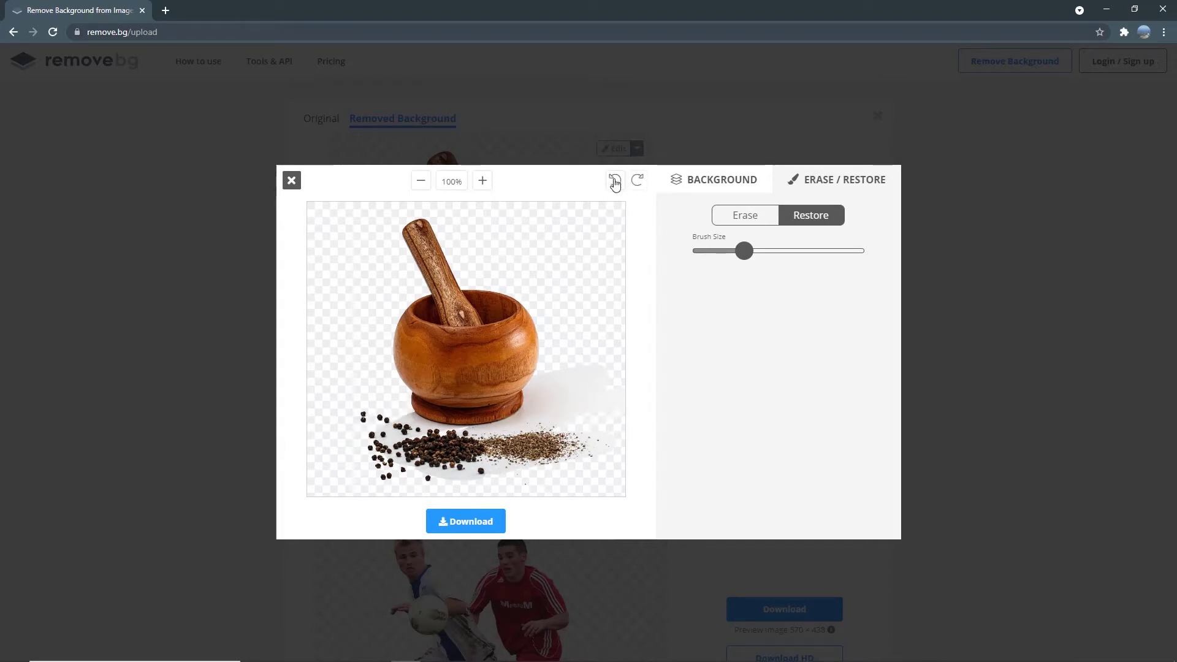
left_click(615, 181)
left_click(614, 182)
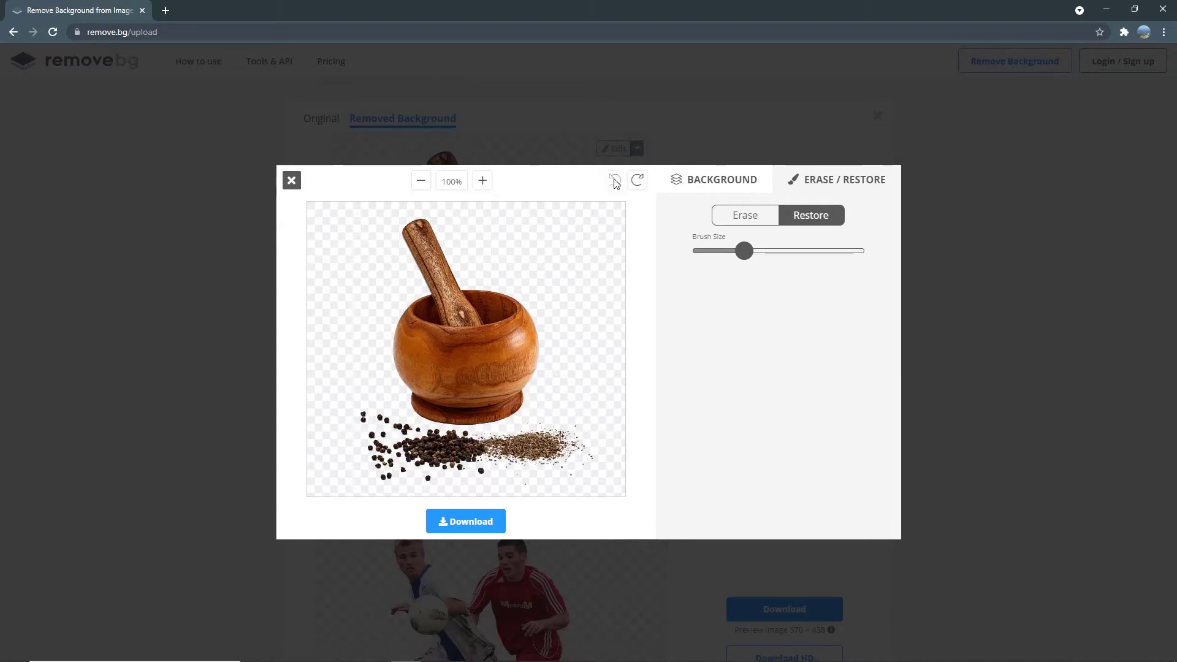
Step: Try bokeh and rainbow-stripe photo backgrounds behind the mortar and pestle
left_click(741, 190)
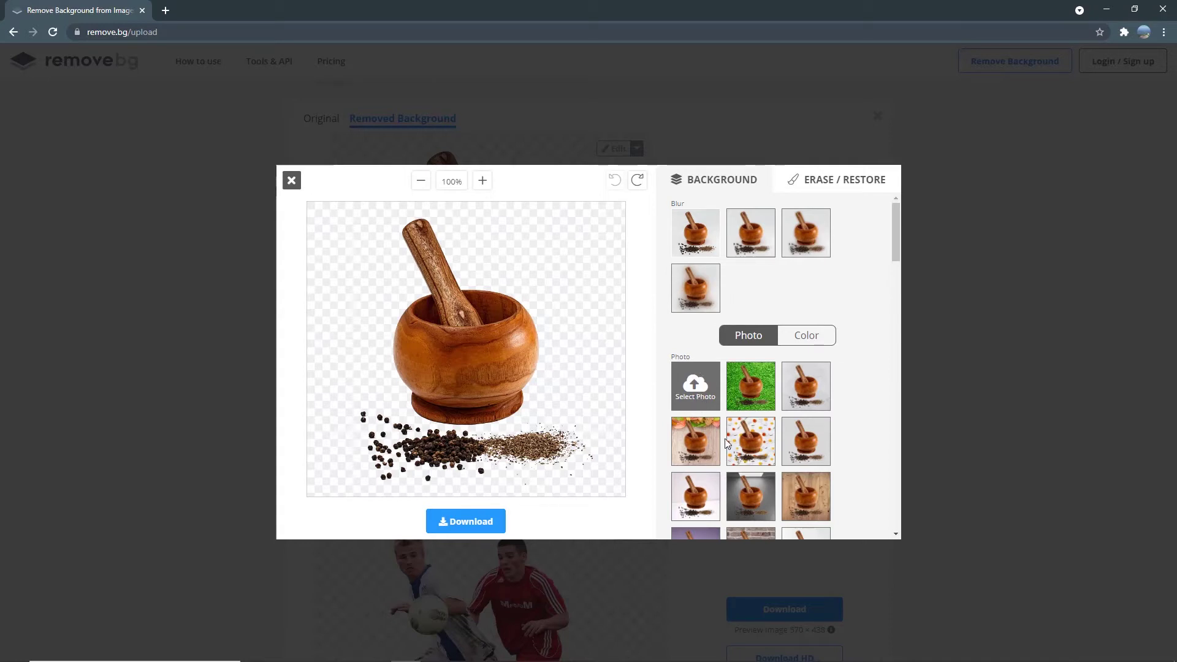
scroll(735, 429, "down", 2)
scroll(740, 425, "down", 3)
left_click(755, 316)
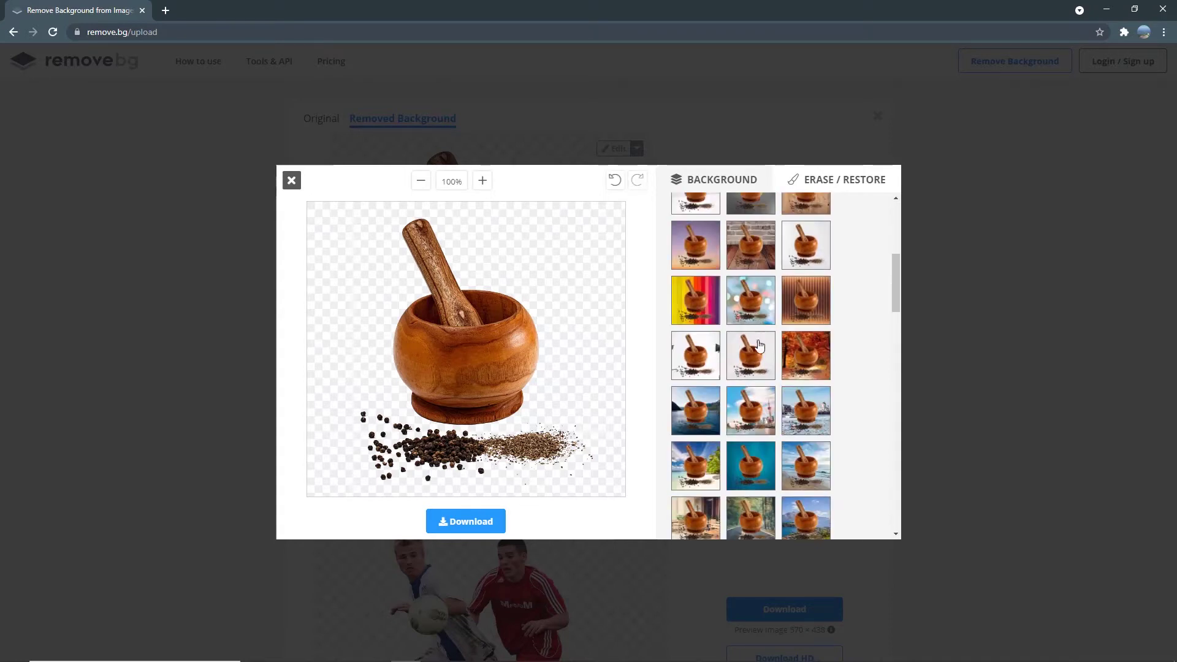
left_click(746, 359)
left_click(681, 304)
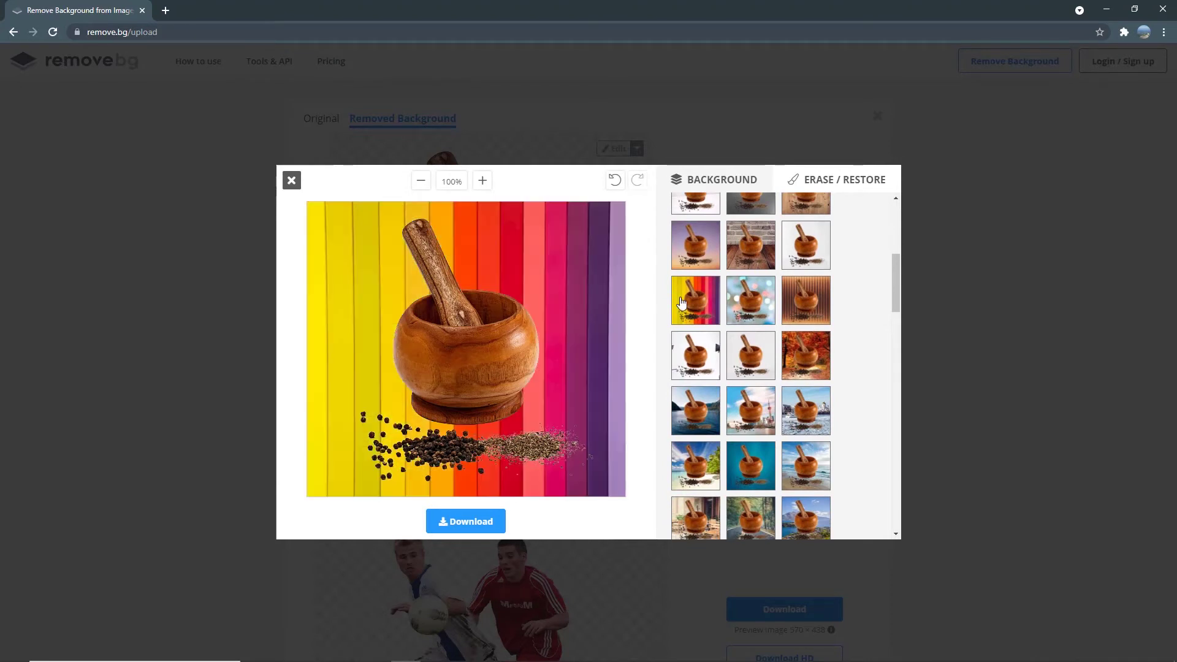
Step: Try purple and violet colour backgrounds, then set the background back to transparent
scroll(697, 311, "up", 3)
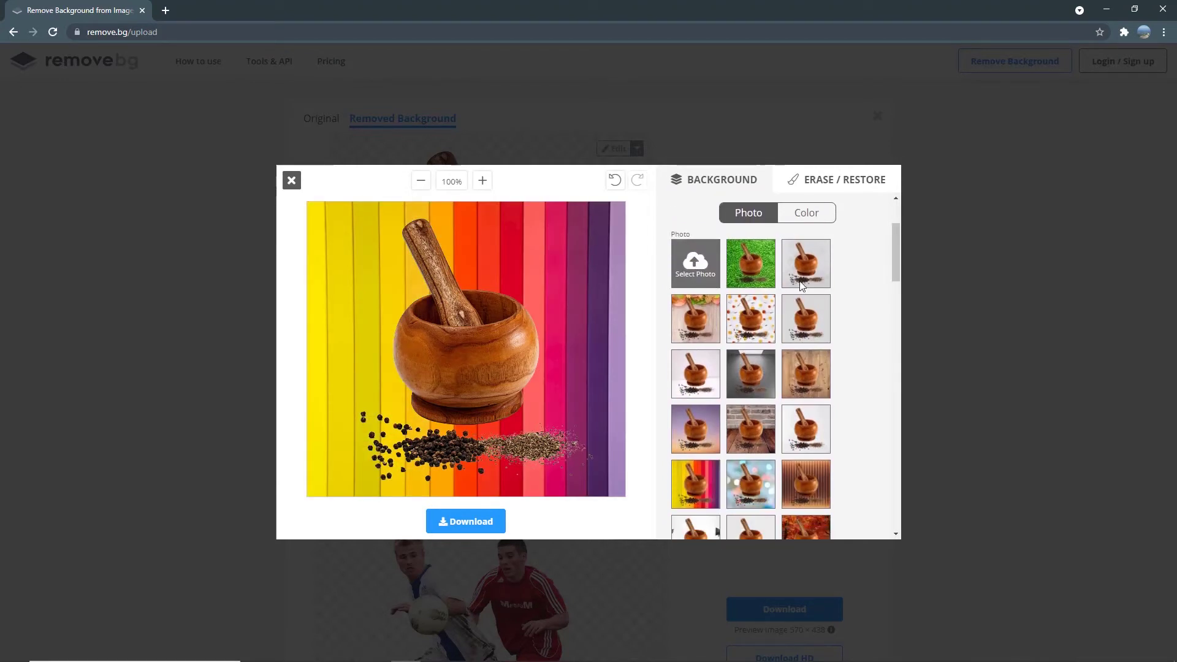
left_click(806, 212)
left_click(806, 319)
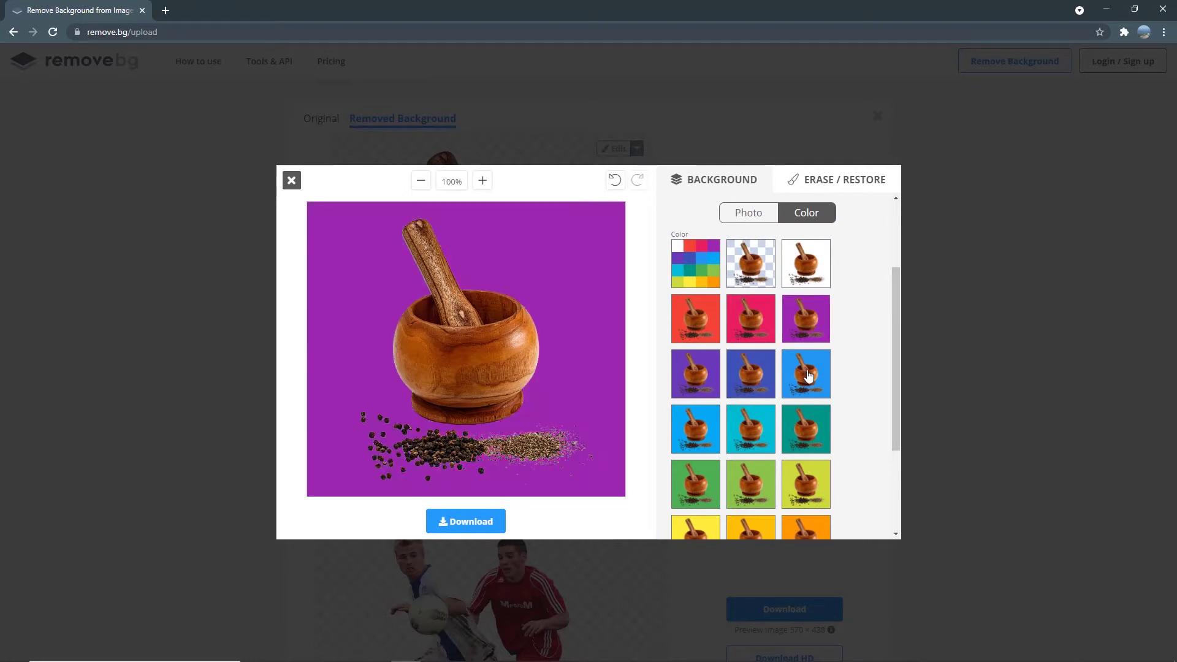
left_click(695, 369)
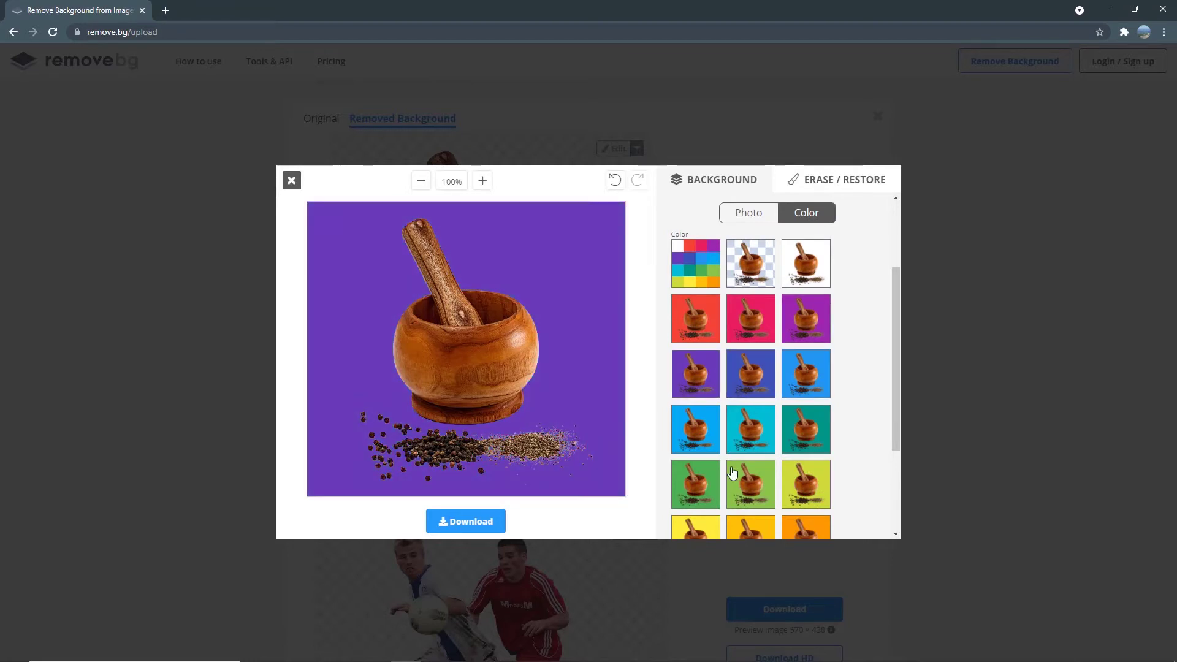
left_click(754, 256)
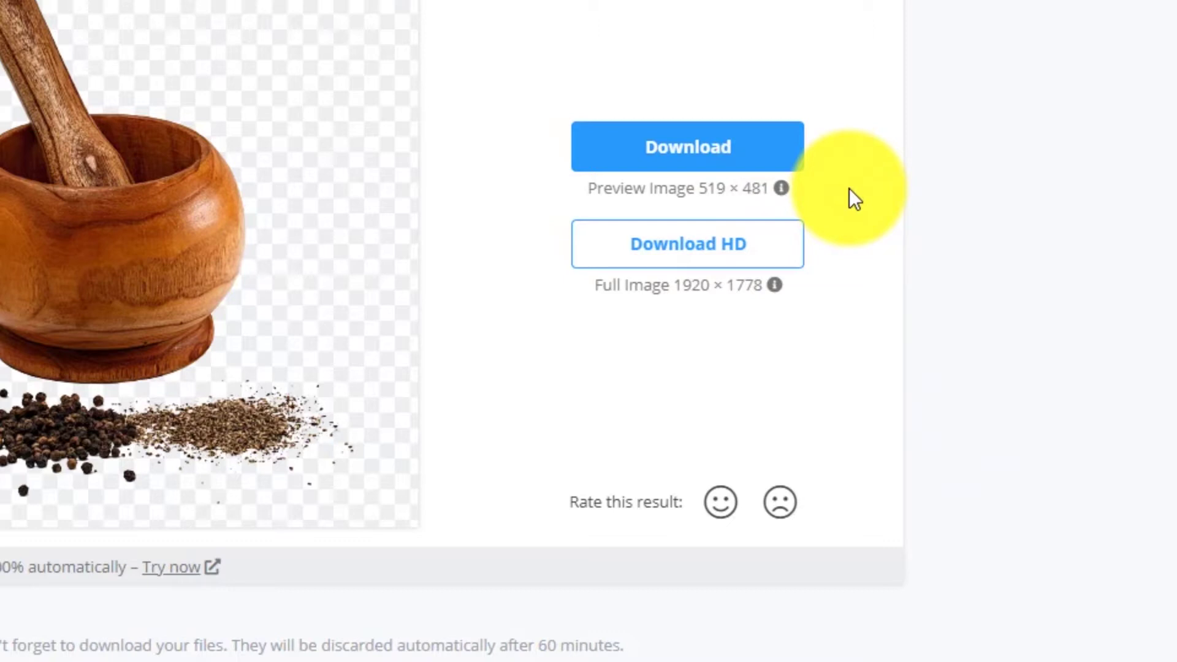
Step: Check the 519 × 481 preview and 1920 × 1778 full-image download sizes
left_click_drag(838, 190, 581, 190)
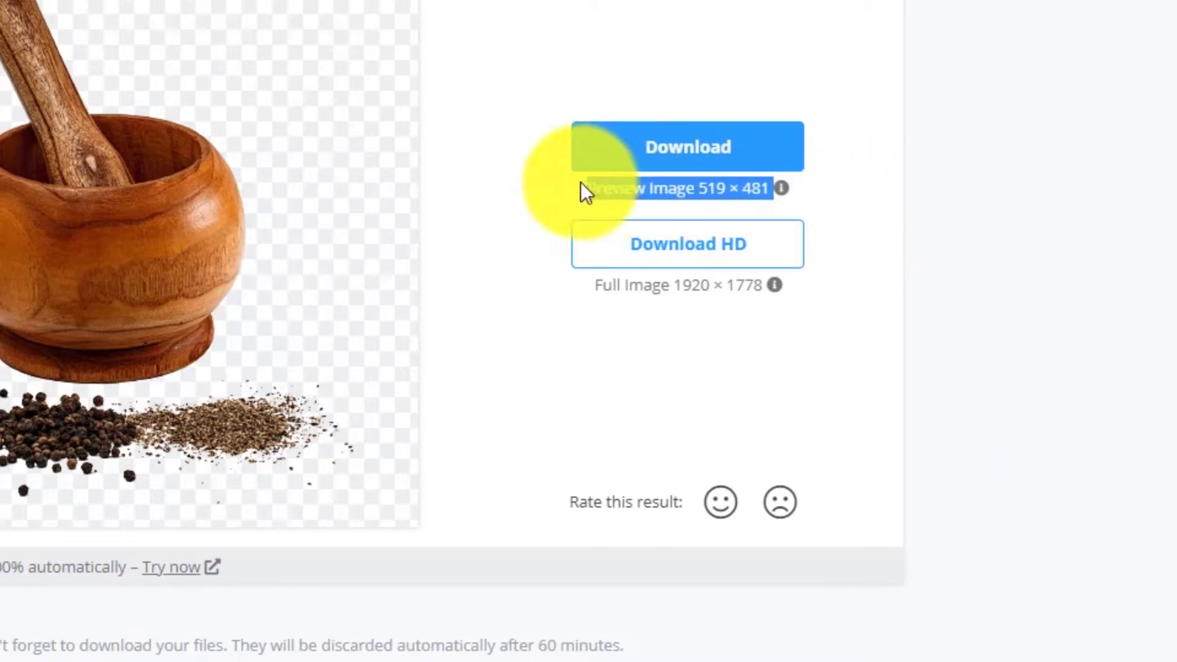
left_click(505, 214)
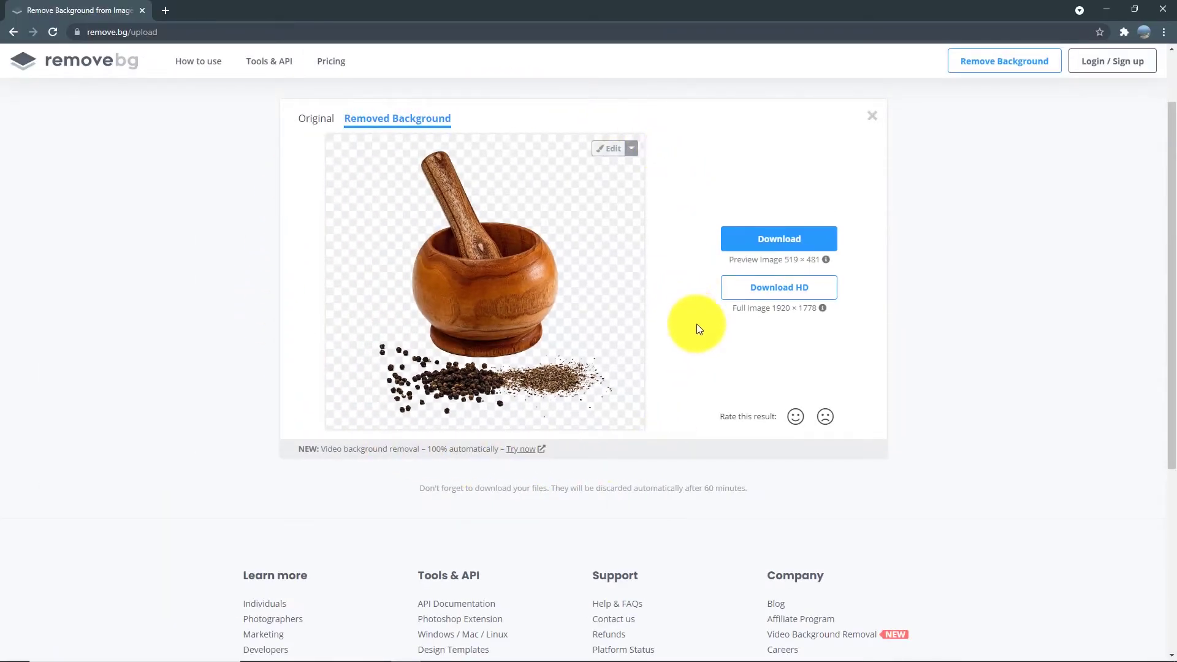
left_click_drag(735, 305, 840, 315)
Step: Try the HD download, dismiss the sign-up prompt, and view the pricing plans
left_click(825, 297)
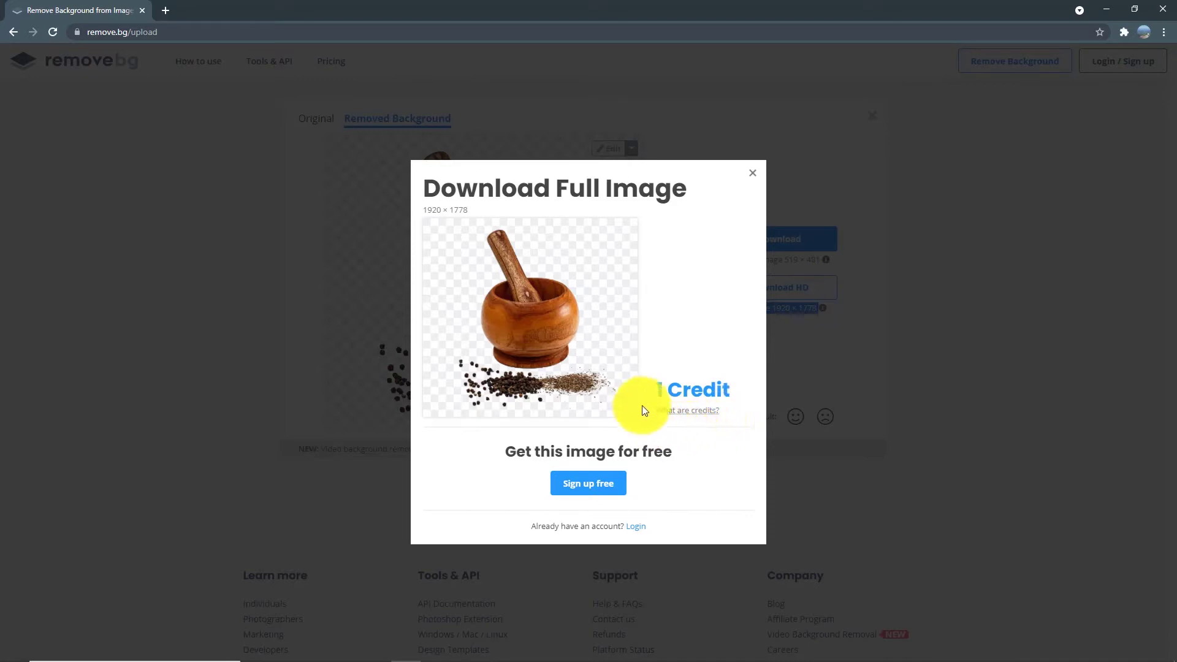
left_click(753, 172)
left_click(343, 67)
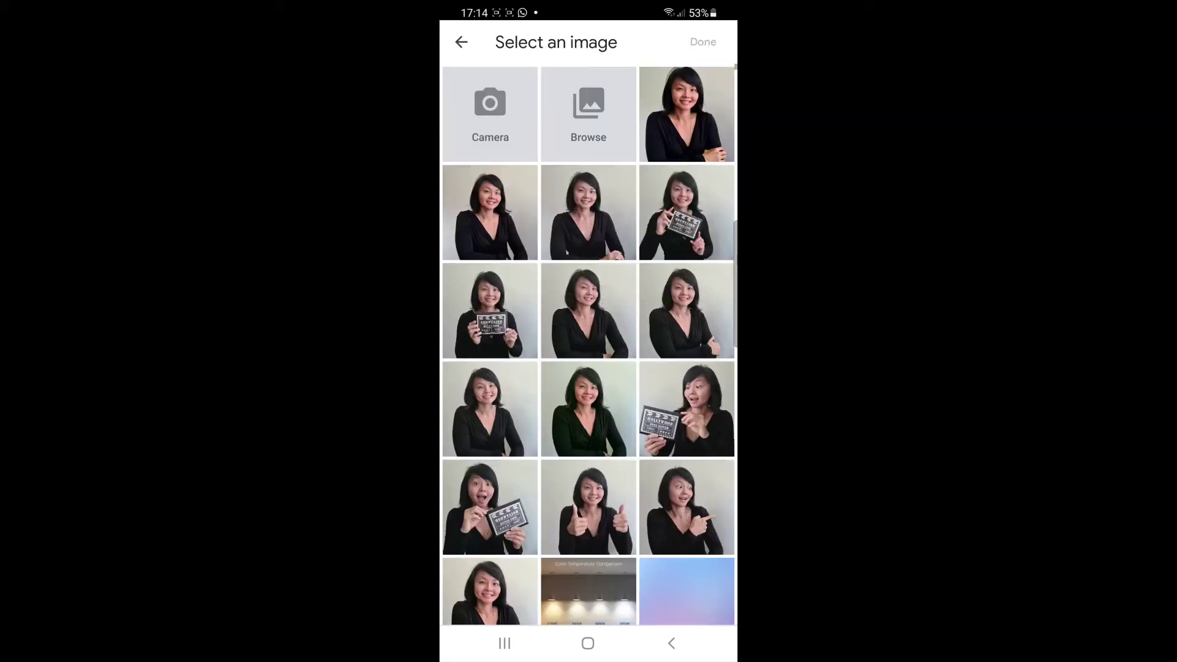
Step: Select the top-right portrait in the phone's gallery and confirm it for upload
left_click(686, 114)
left_click(703, 41)
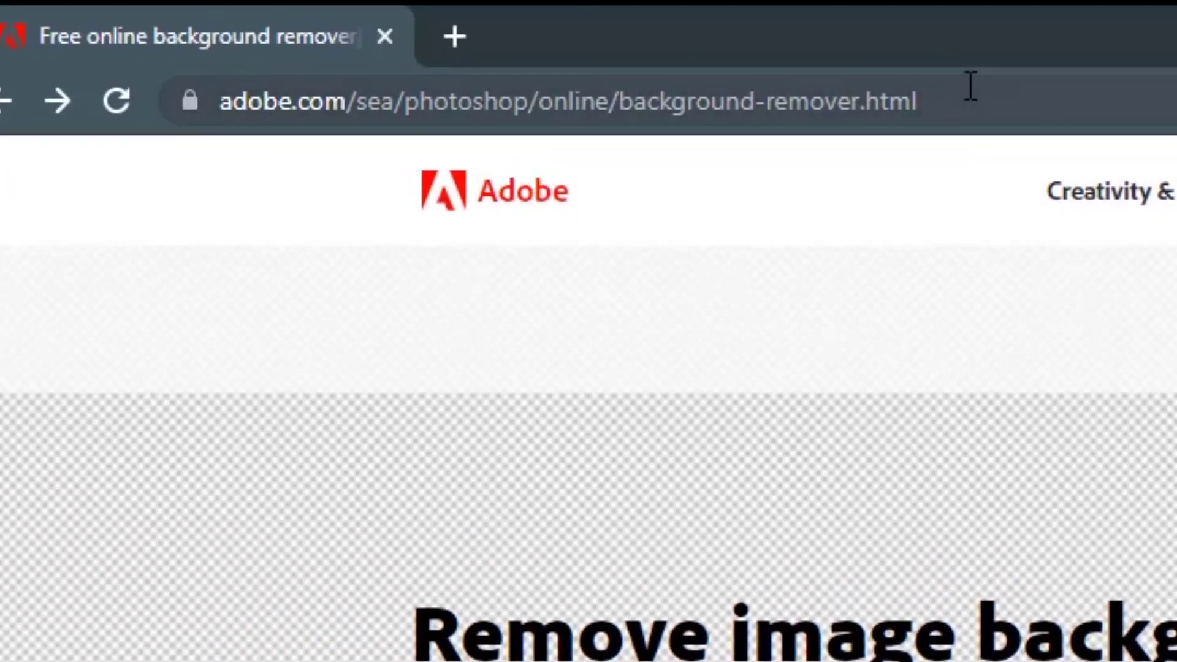
Step: Launch Photoshop Express's background remover from Adobe's Remove background page
left_click(148, 68)
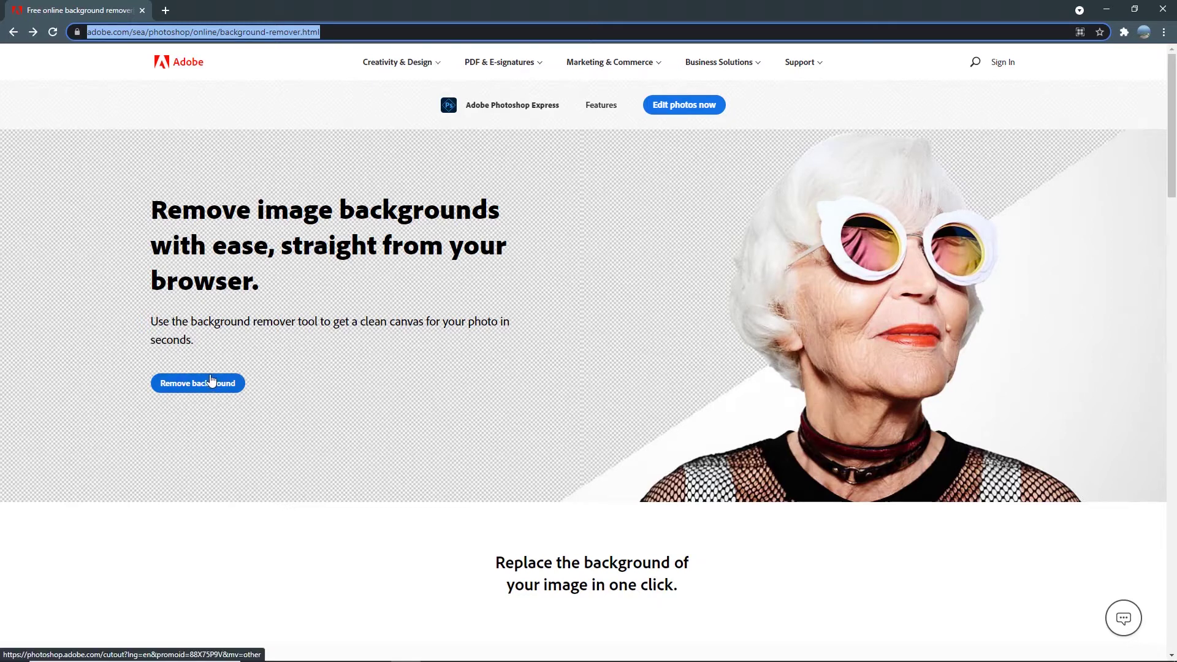
left_click(211, 380)
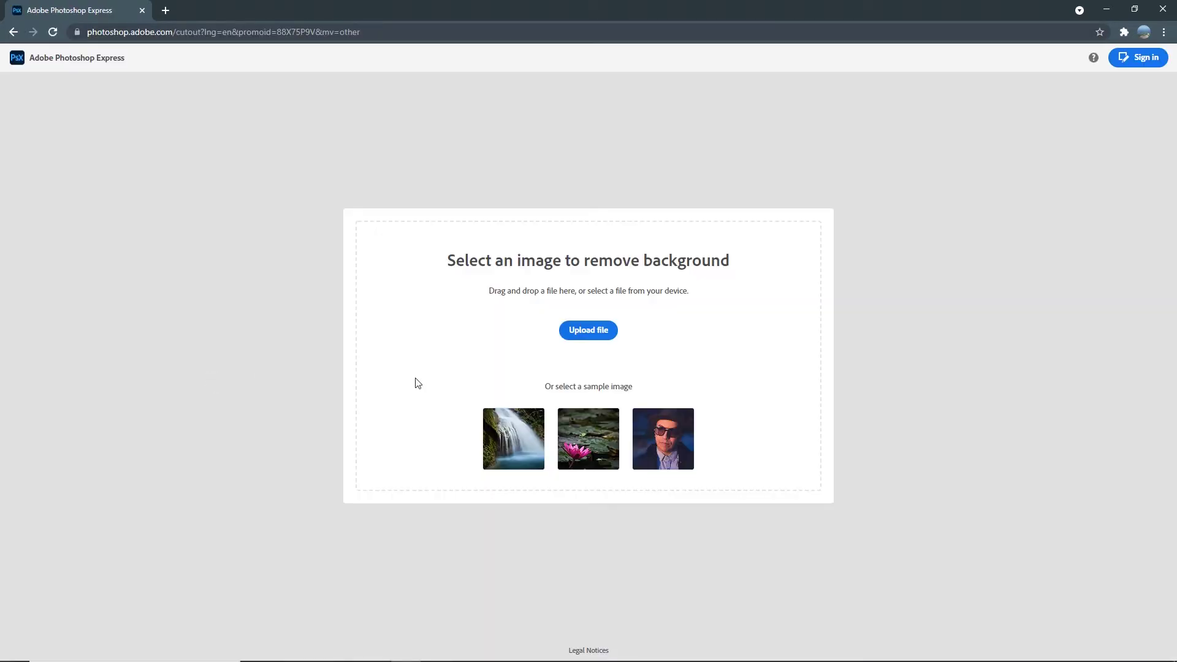
Step: Load the People 040 portrait into the editor and sign in to continue
left_click(607, 336)
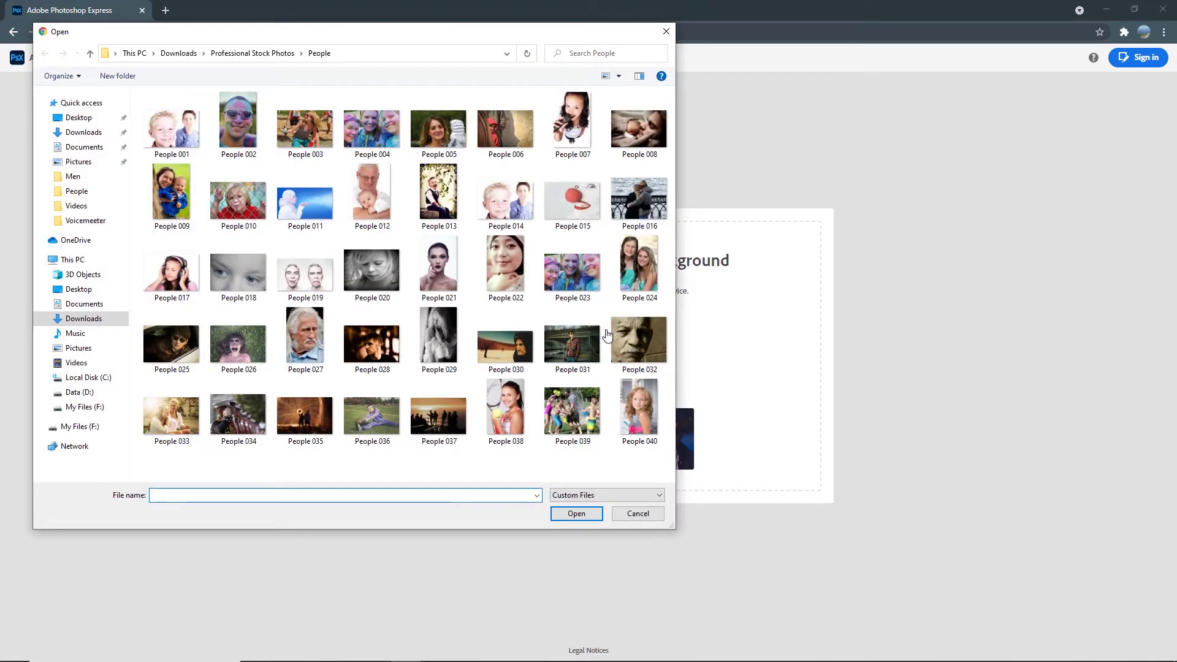
double_click(639, 405)
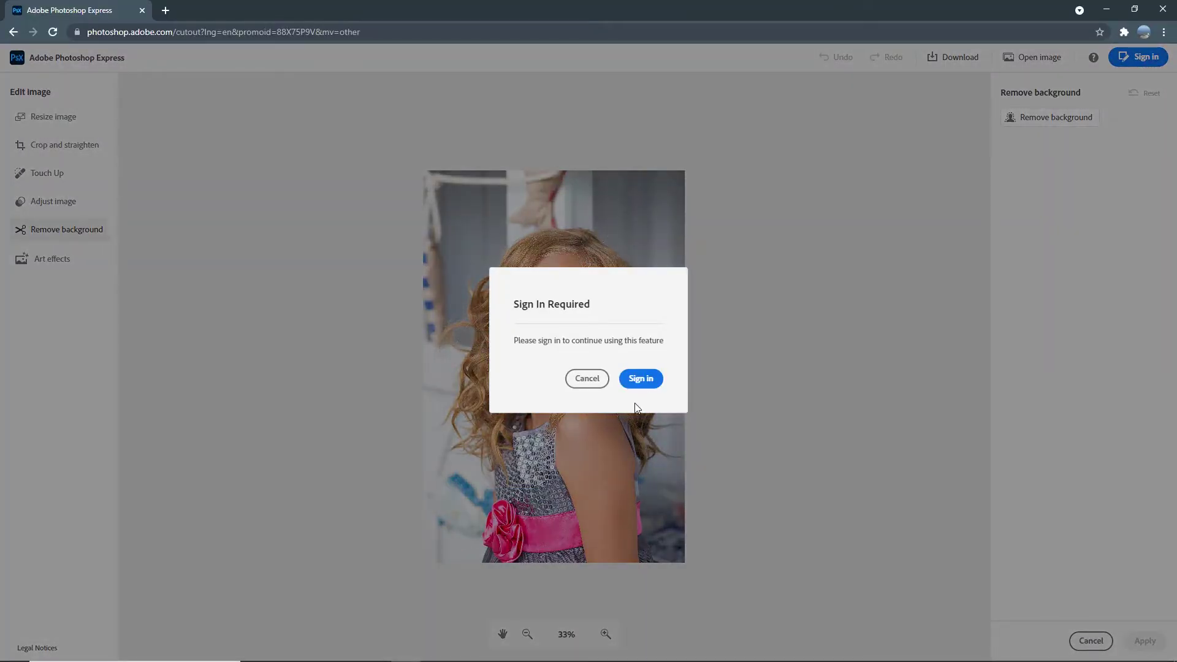
left_click(639, 383)
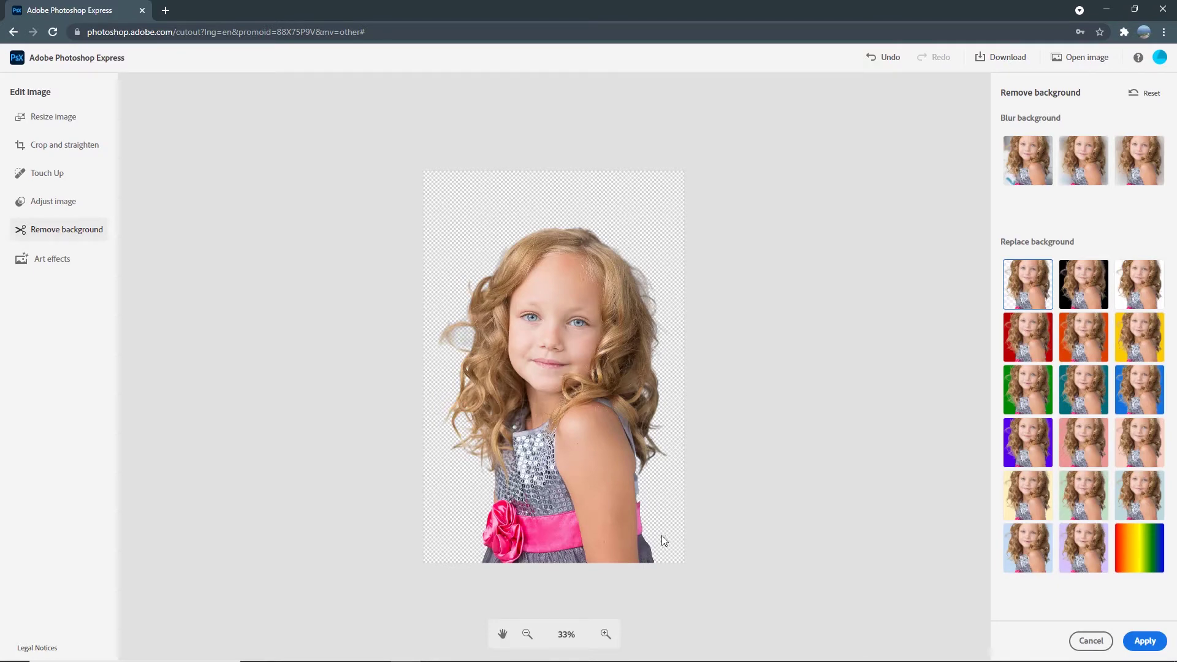
Step: Zoom to 200% to inspect the hair edges, then zoom back out to the whole girl
left_click(605, 633)
left_click(606, 634)
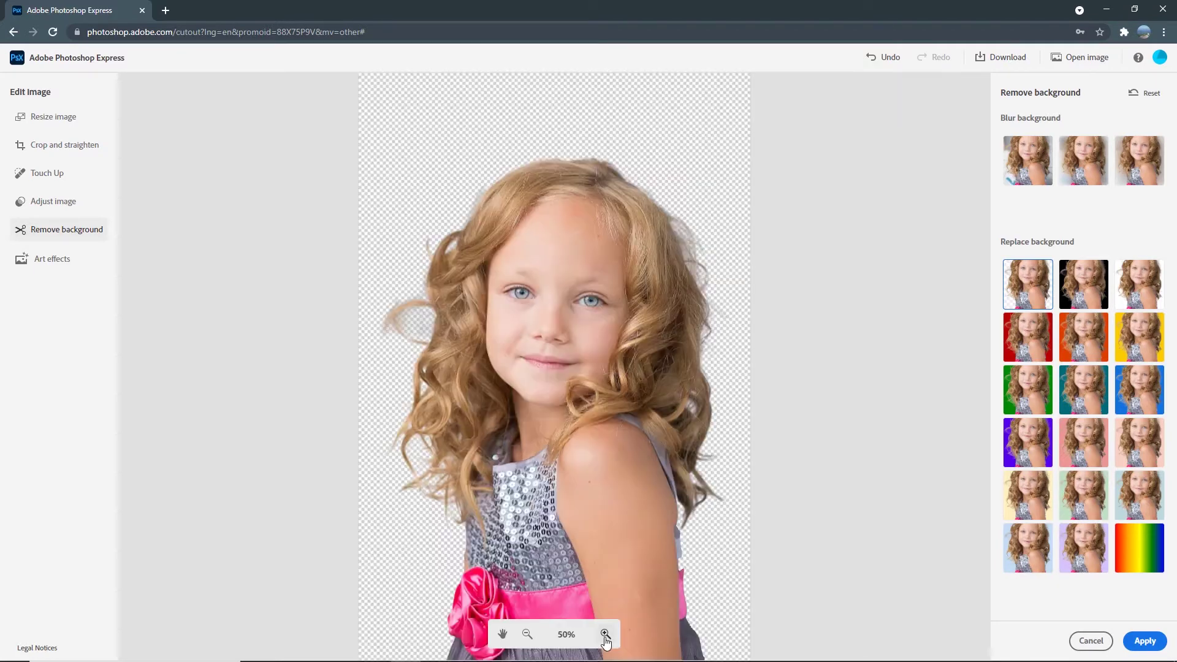
left_click(605, 634)
left_click(605, 633)
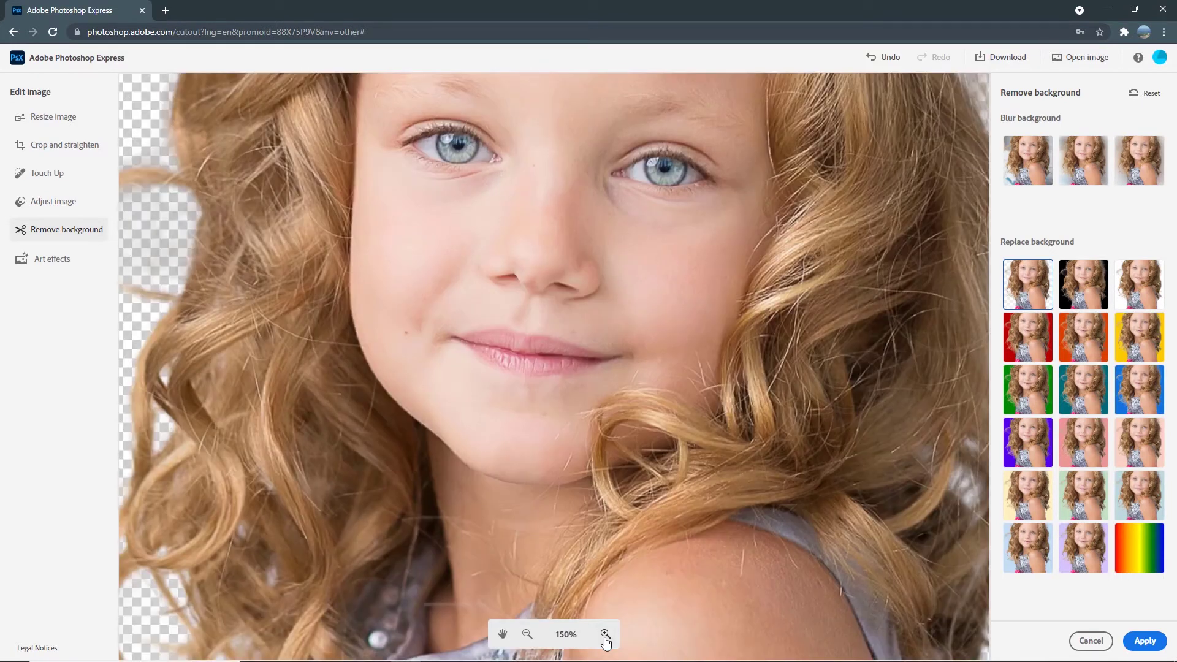
left_click(604, 634)
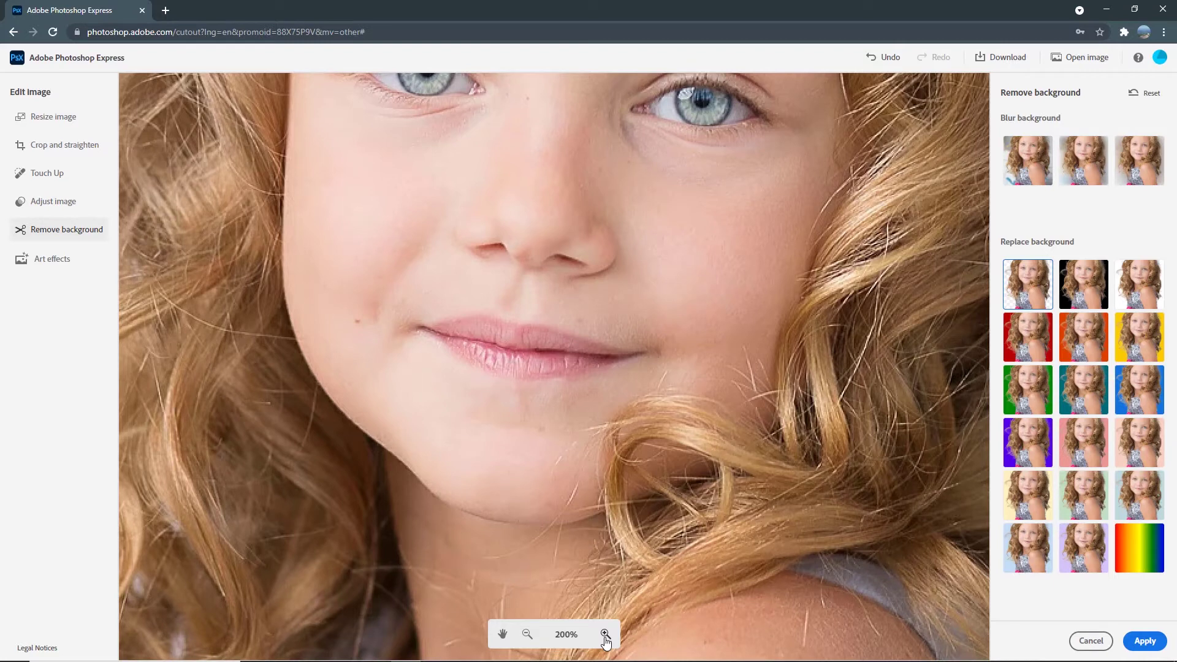
left_click(527, 633)
left_click(527, 634)
left_click(527, 634)
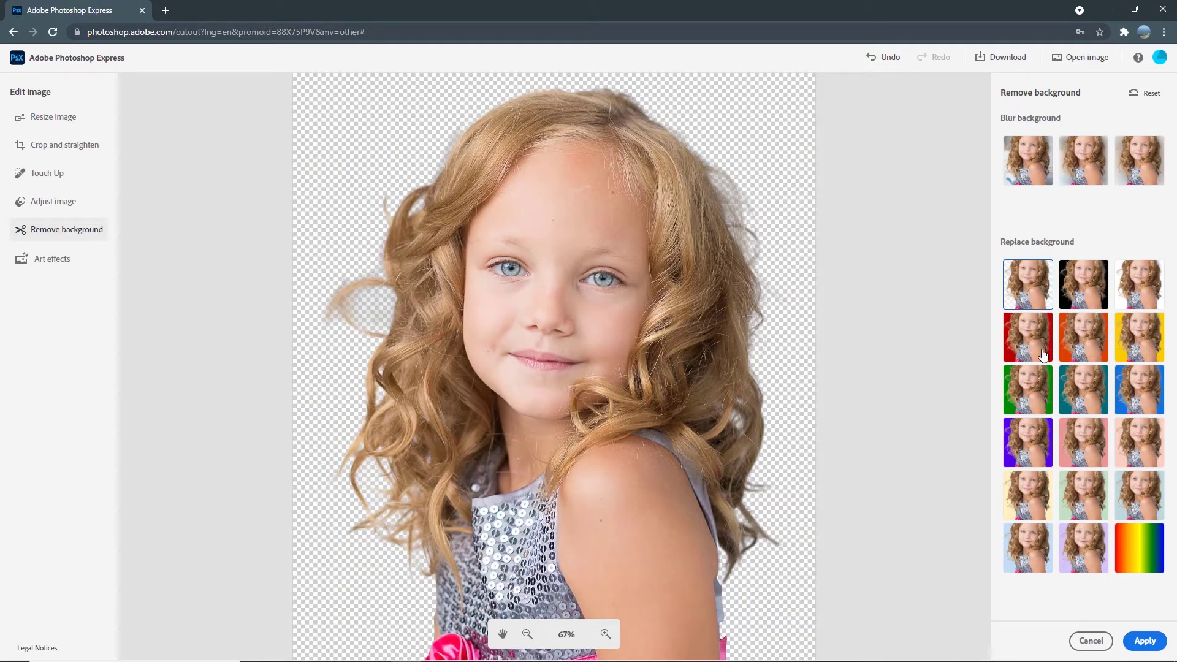
Step: Try yellow and white backgrounds, then apply the transparent background
left_click(1139, 334)
left_click(1143, 288)
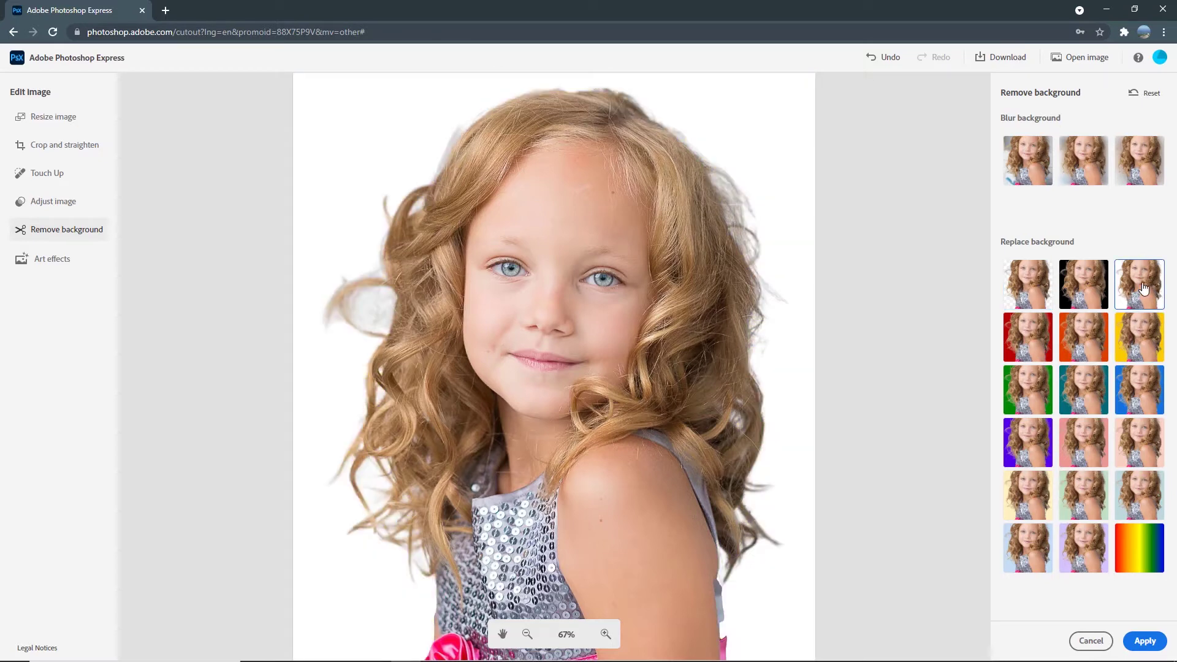
left_click(1033, 290)
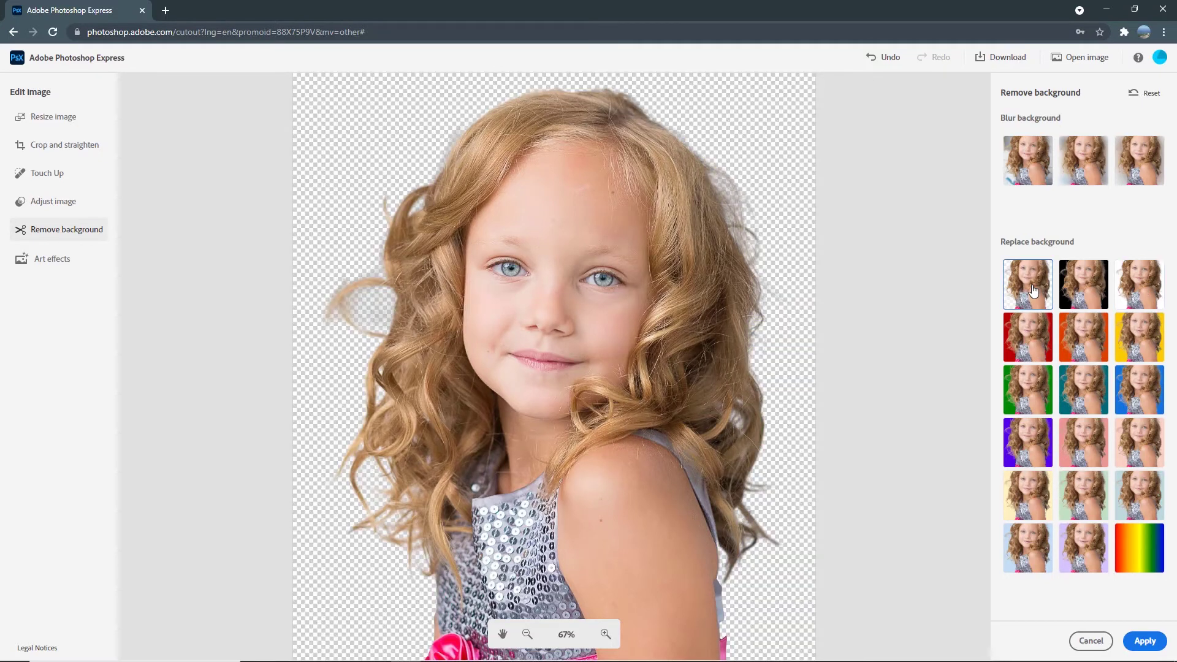
left_click(1141, 642)
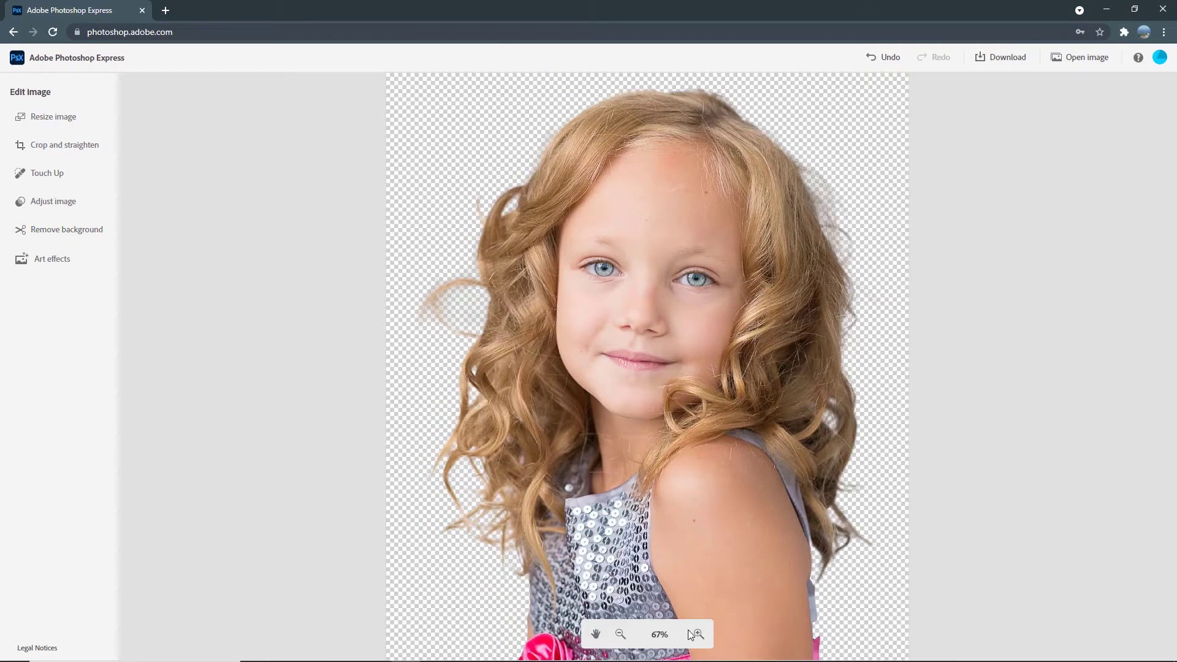
Step: Inspect the transparent girl cutout at several zoom levels, then open image resizing and cropping
left_click(698, 633)
left_click(699, 634)
left_click(699, 633)
left_click(620, 633)
left_click(620, 638)
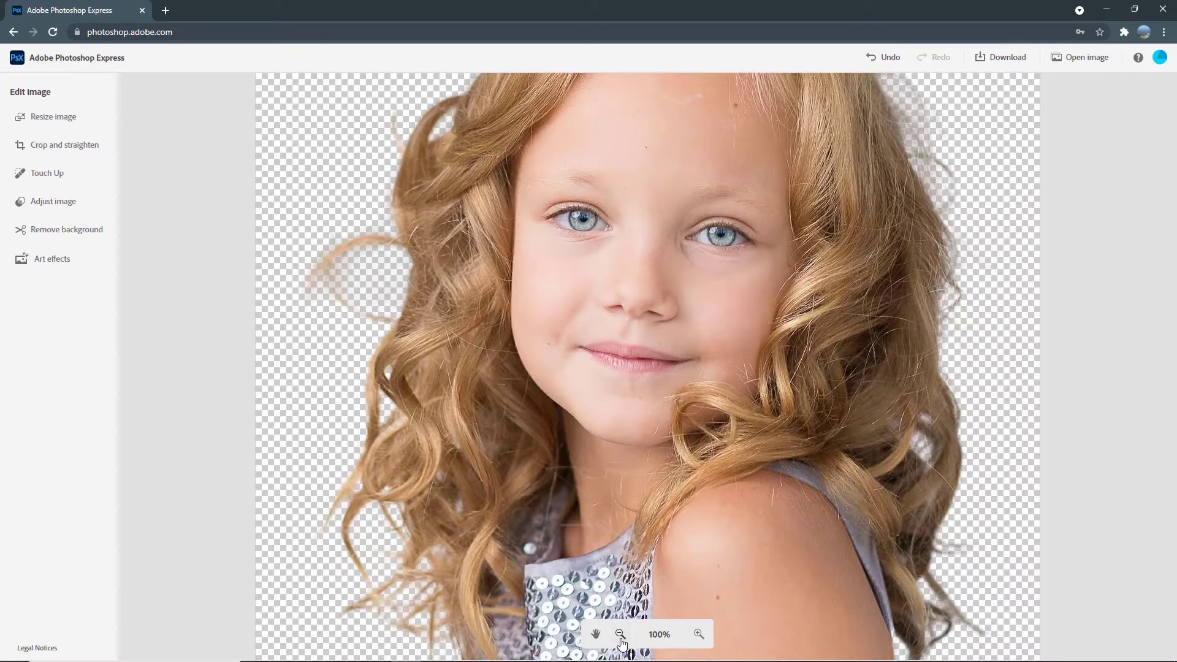
left_click(620, 637)
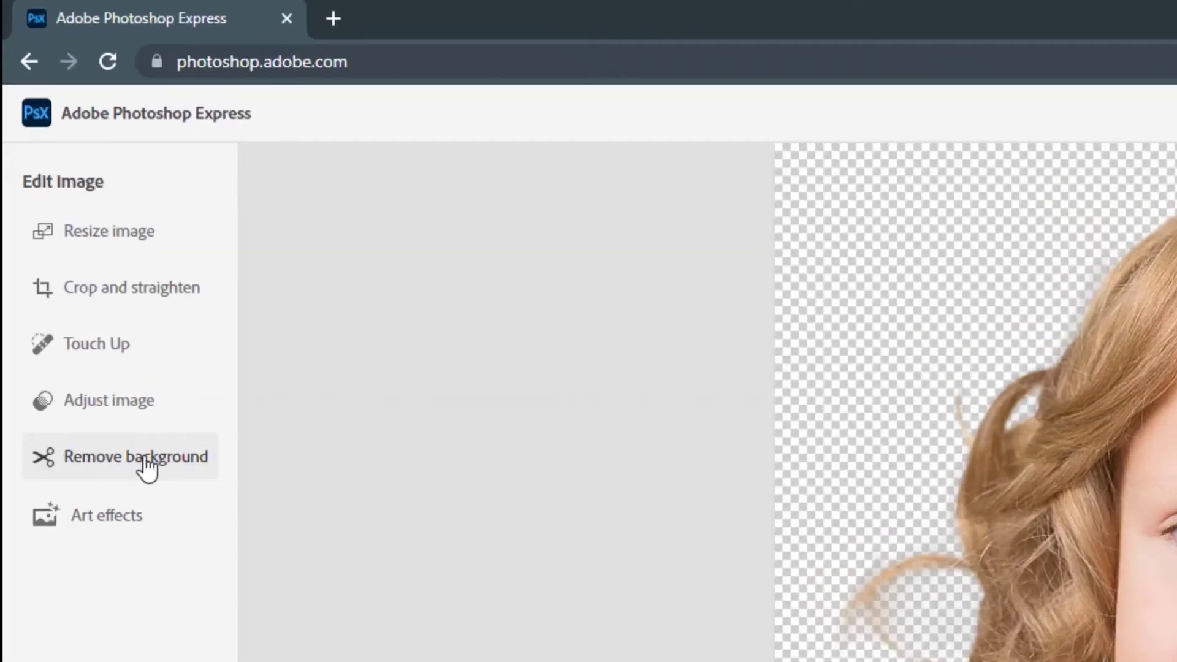
left_click(126, 239)
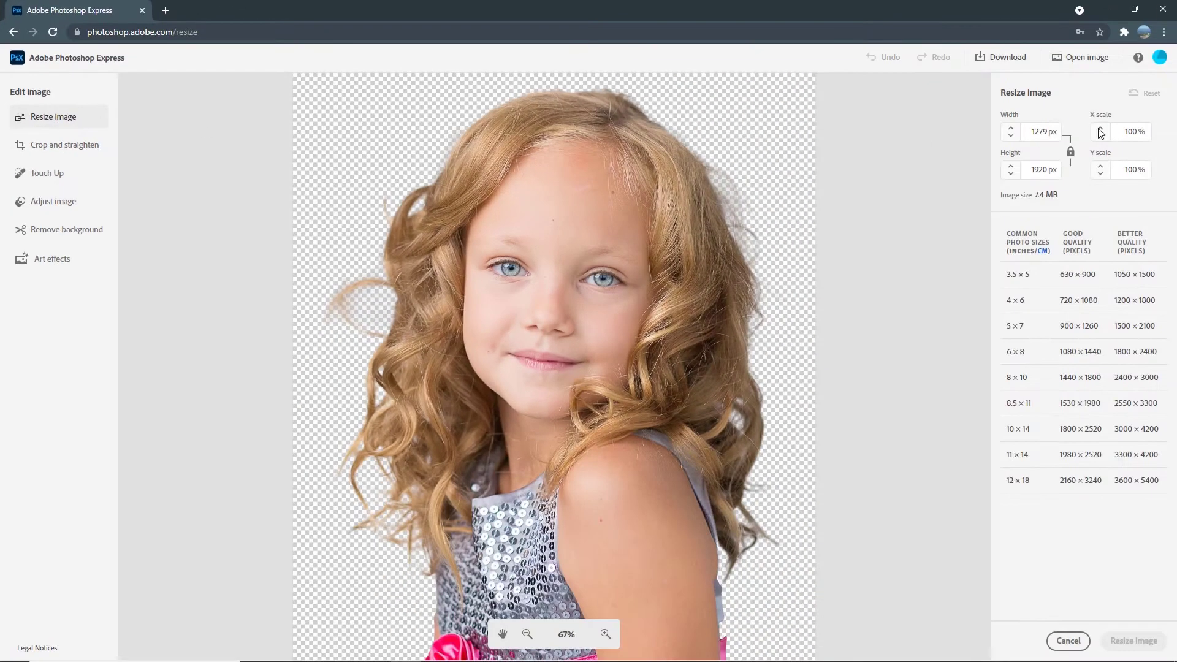
left_click(71, 153)
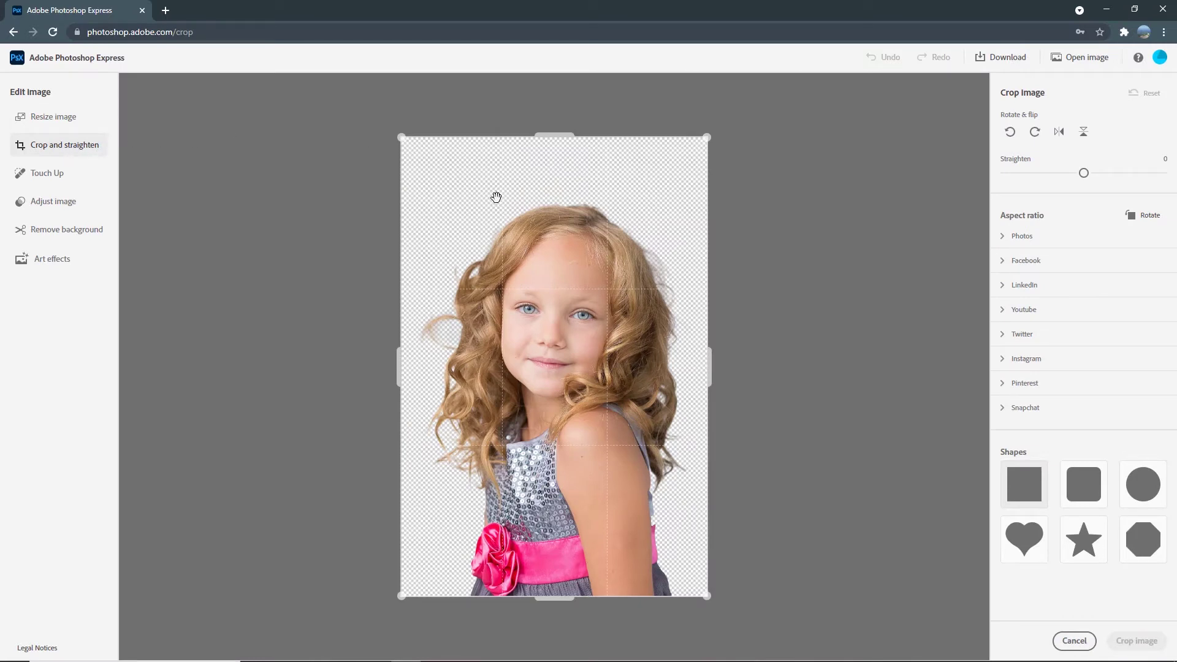
Step: Trim the empty space from the top, left and right edges of the crop box
left_click_drag(562, 135, 564, 166)
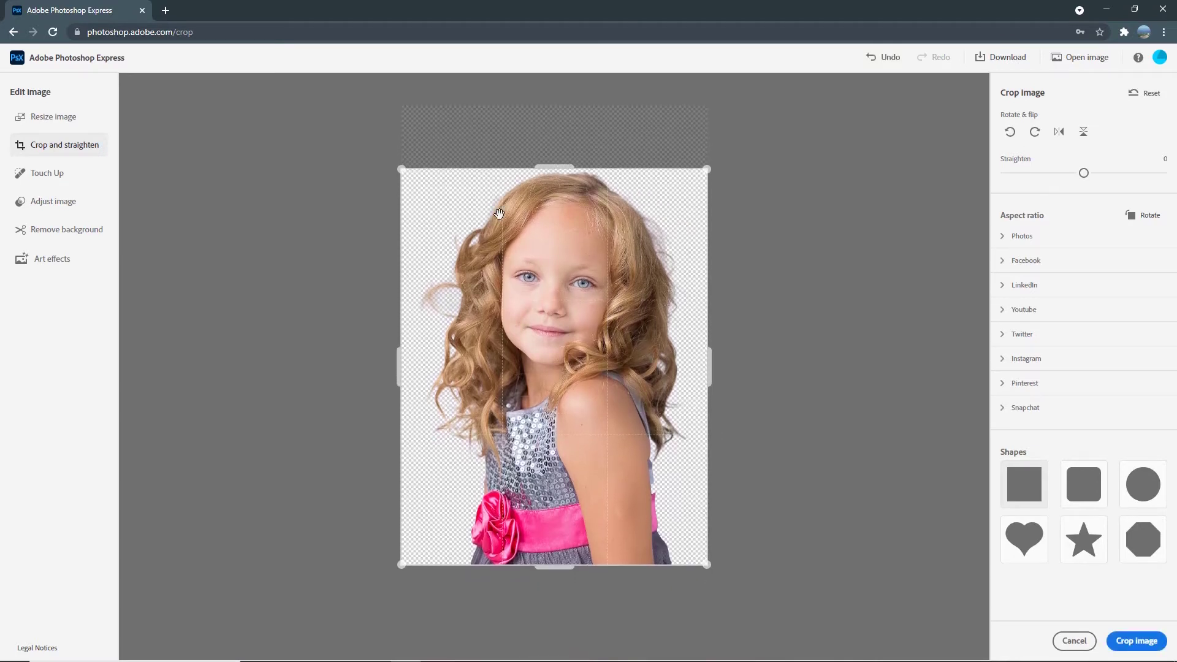
left_click_drag(400, 361, 408, 362)
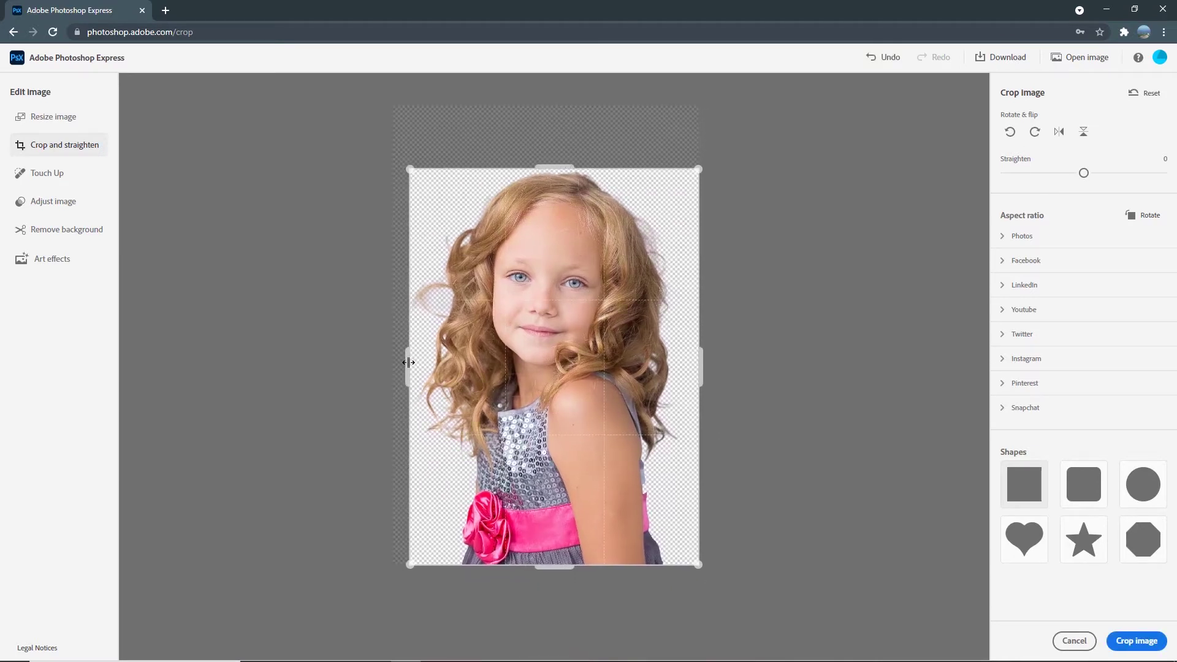
left_click_drag(701, 367, 696, 368)
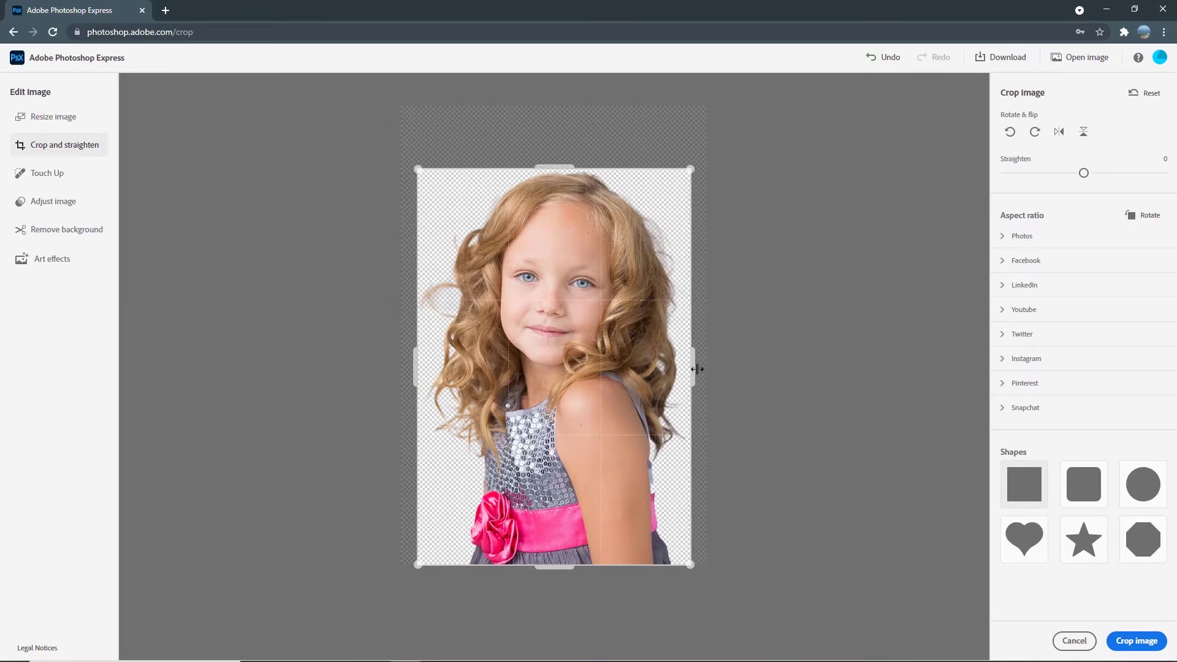
Step: Test a full rotation and both flips back to normal, view Facebook presets, then apply the crop
left_click(1035, 133)
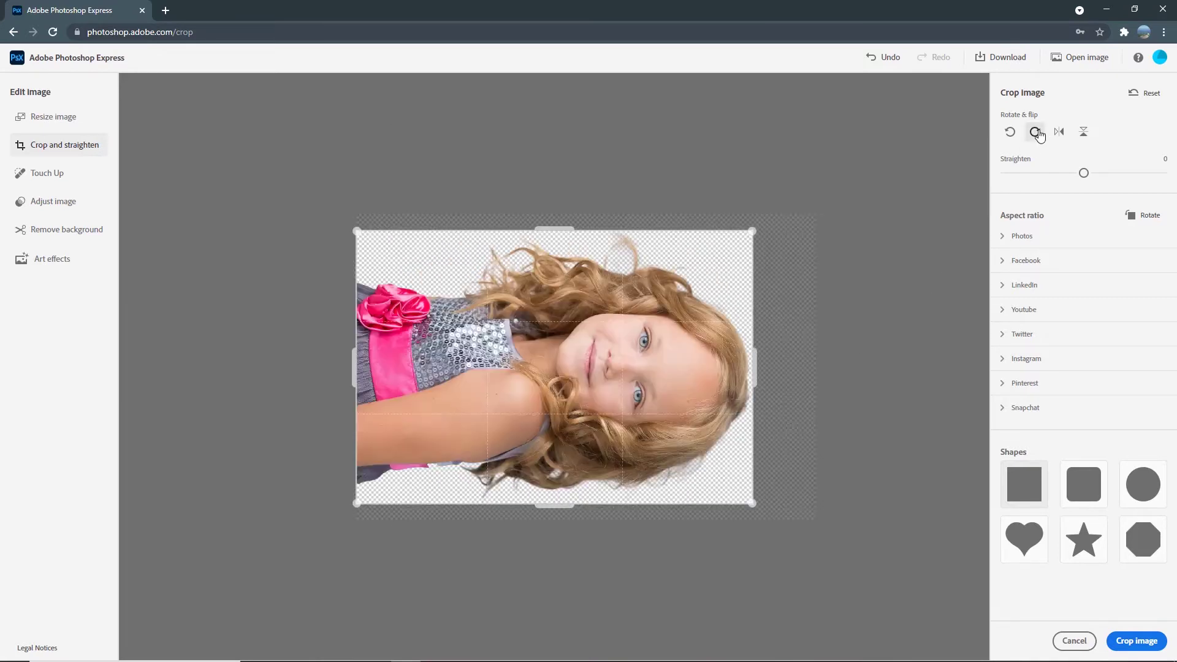
left_click(1036, 132)
left_click(1036, 132)
left_click(1036, 132)
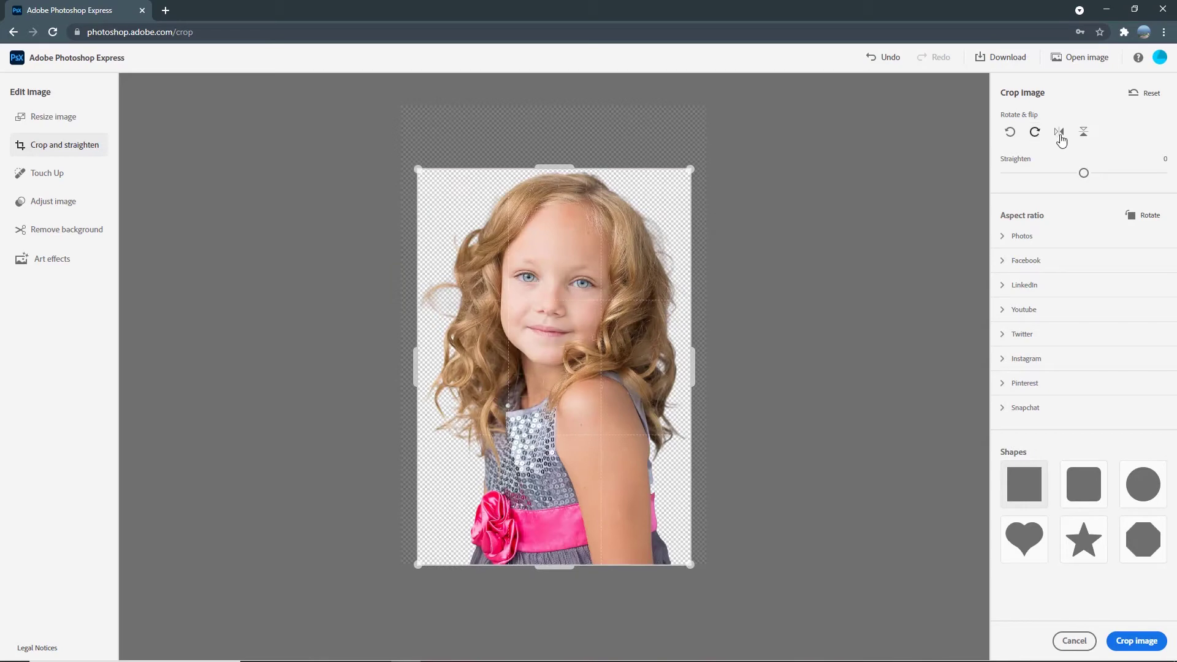
left_click(1060, 133)
left_click(1059, 133)
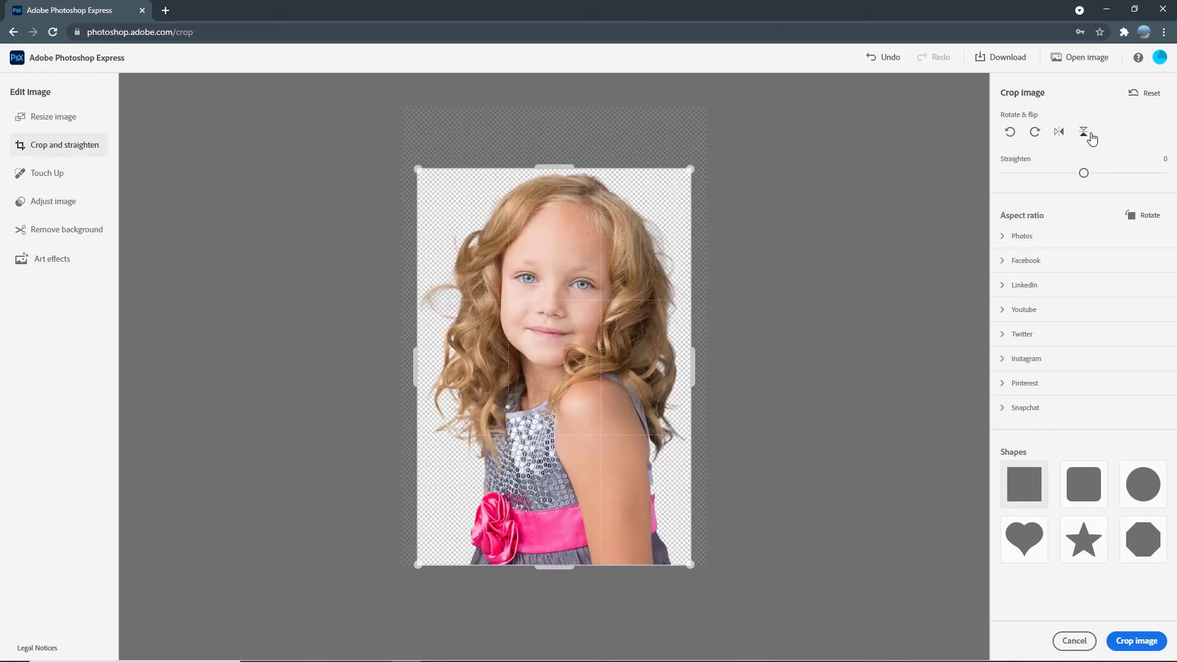
left_click(1085, 133)
left_click(1084, 133)
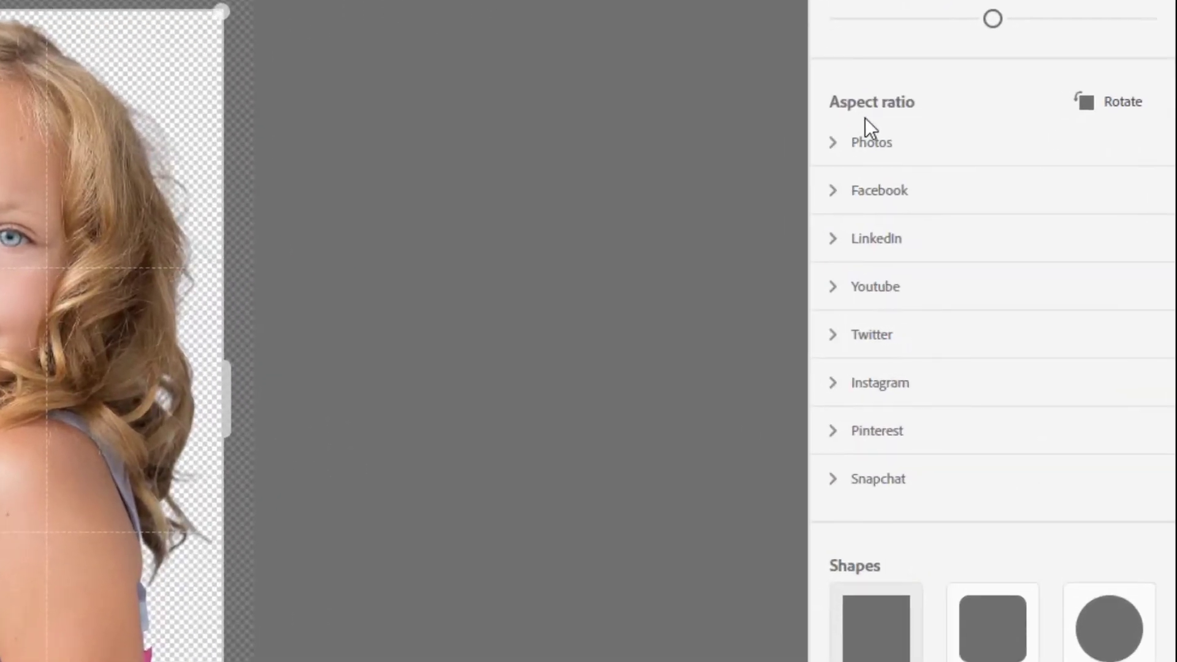
left_click(893, 194)
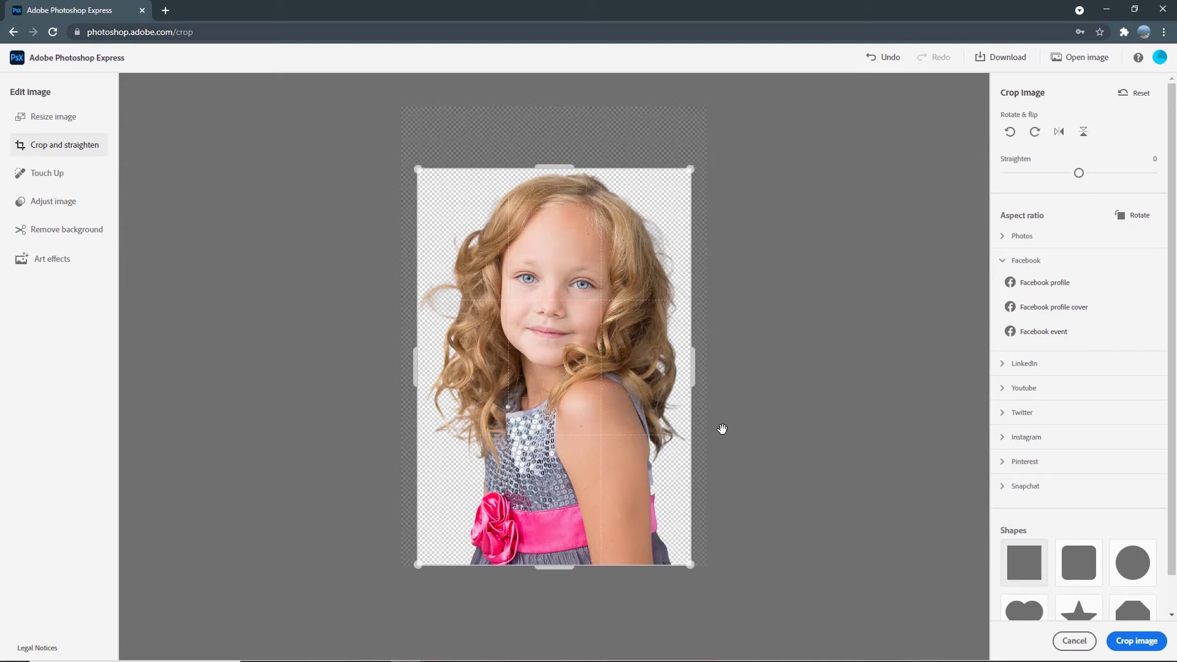
left_click(1135, 641)
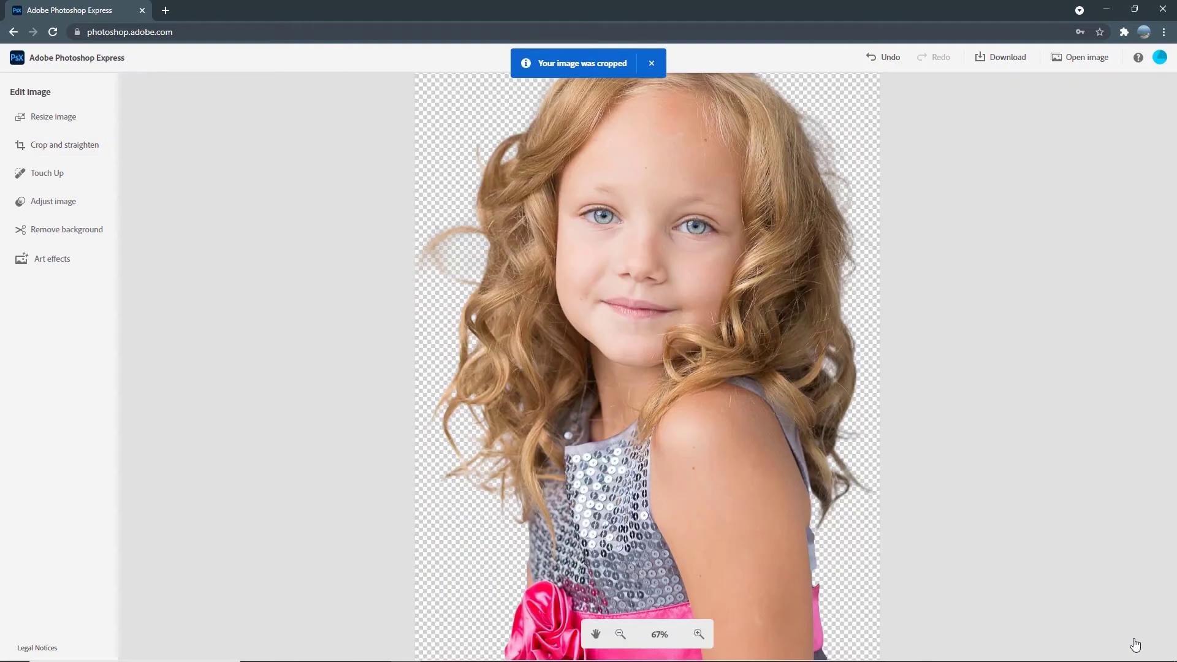
Step: Open Touch Up and zoom to 200% on the girl's forehead
left_click(55, 172)
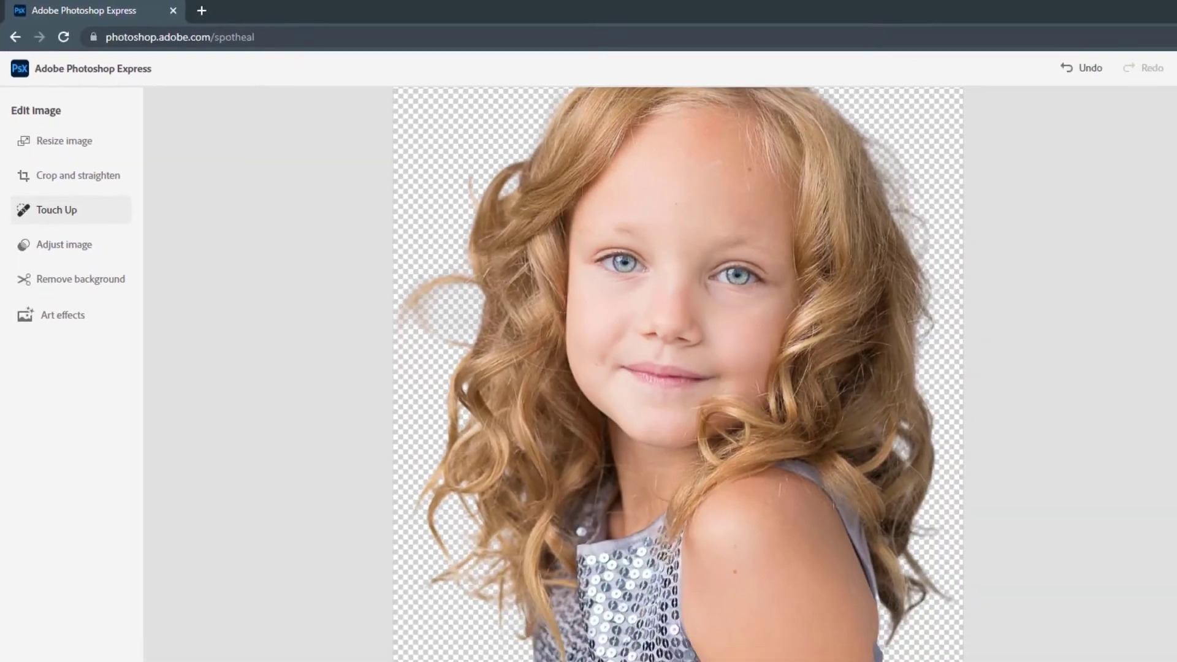
left_click(606, 634)
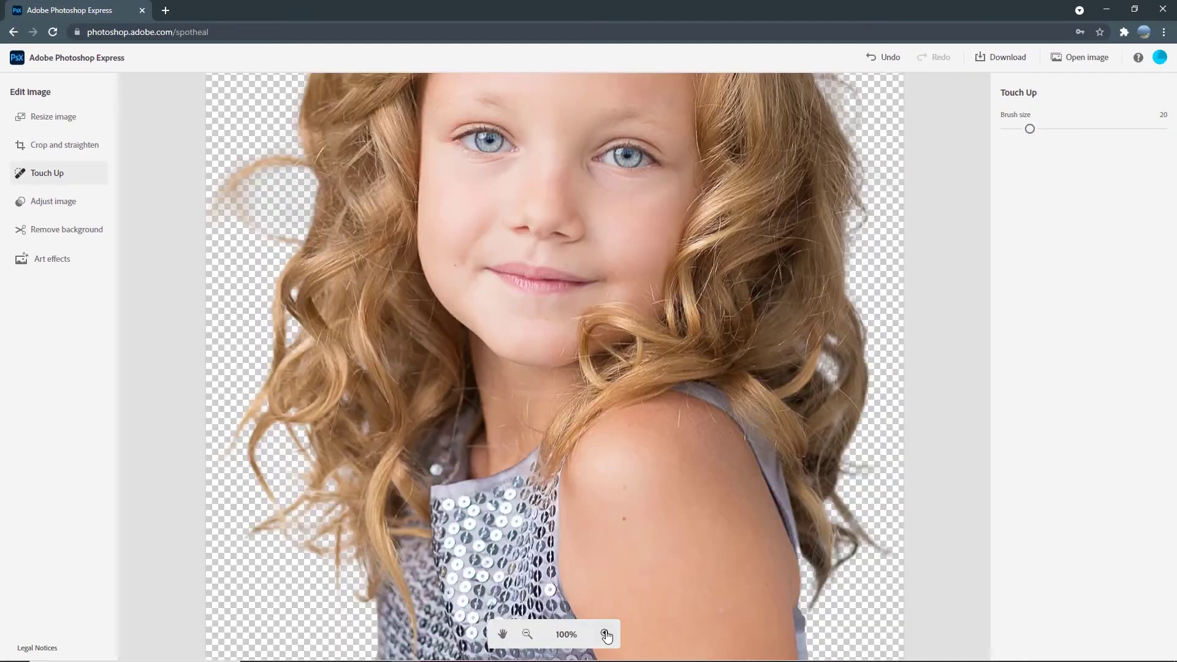
left_click(606, 634)
left_click(606, 634)
left_click(502, 634)
scroll(557, 442, "up", 8)
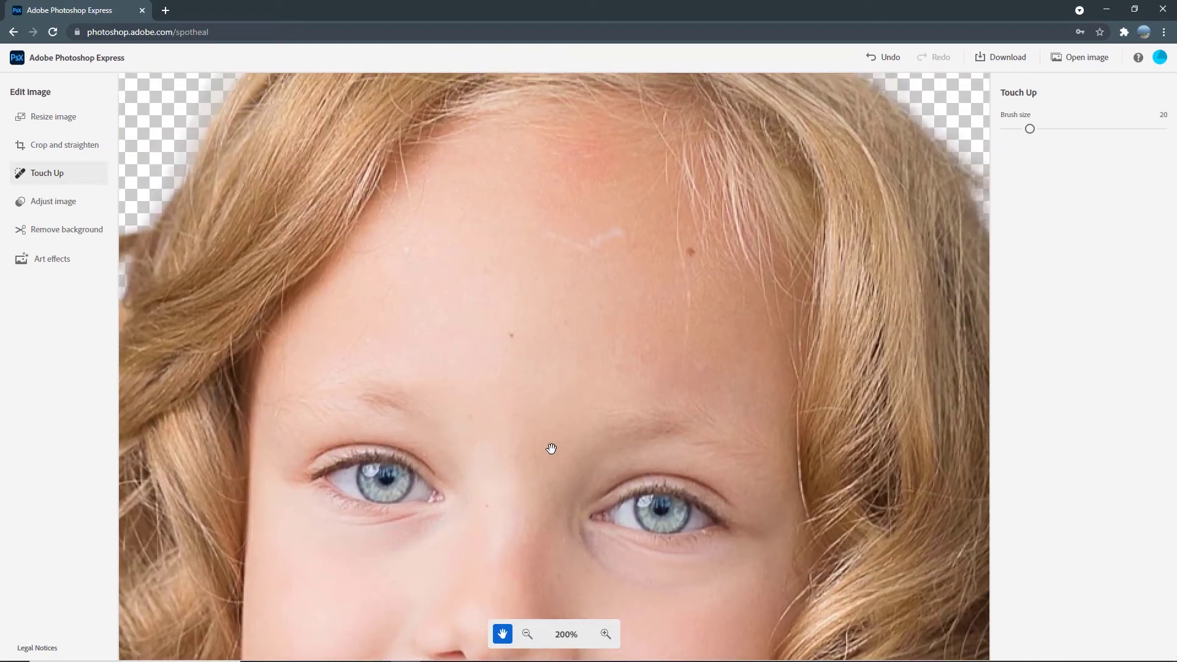
left_click_drag(551, 449, 551, 458)
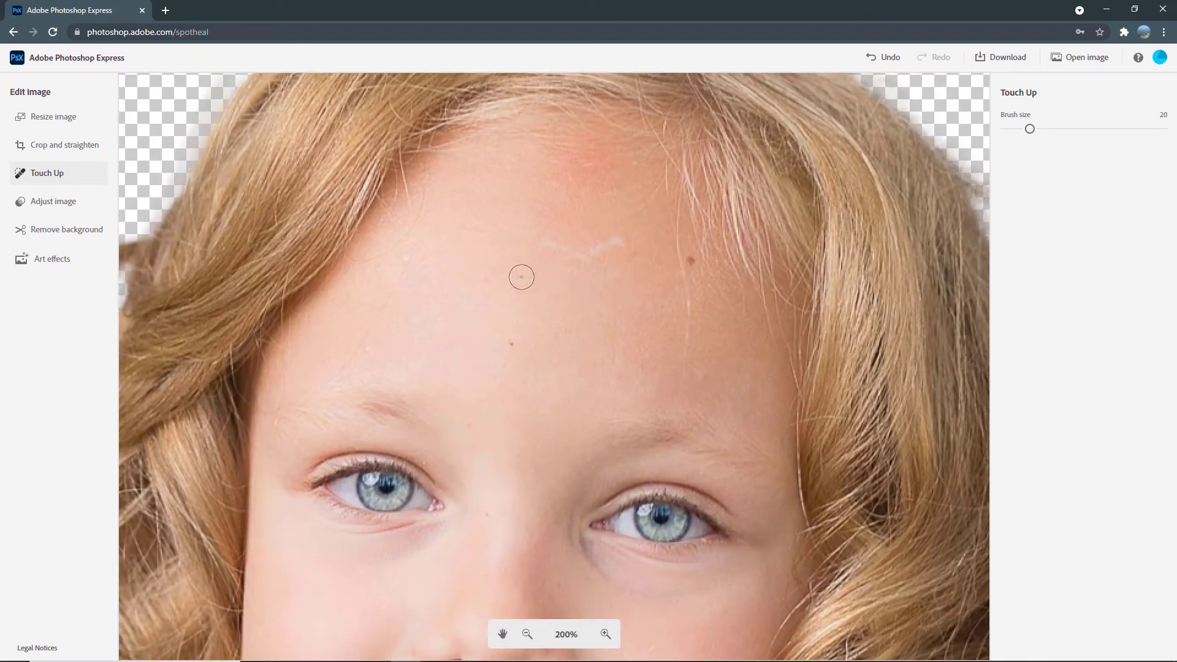
Step: Heal the dark forehead blemish, set brush size to 30, and heal the white scar
left_click(522, 277)
left_click_drag(1030, 129, 1054, 131)
left_click(1049, 129)
left_click_drag(1049, 128, 1046, 129)
left_click(587, 255)
mouse_move(623, 238)
left_mouse_down()
mouse_move(570, 259)
mouse_move(530, 242)
left_mouse_up()
Step: Undo the last healing stroke and zoom back out to 100%
left_click(882, 57)
left_click(528, 634)
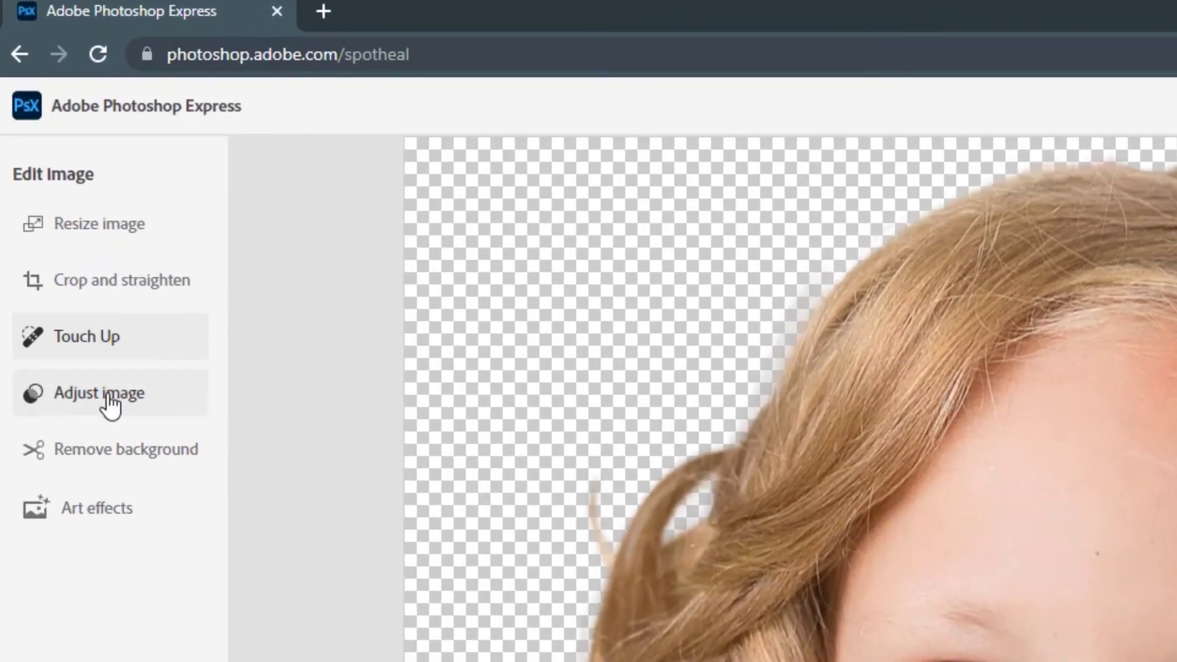
left_click(59, 206)
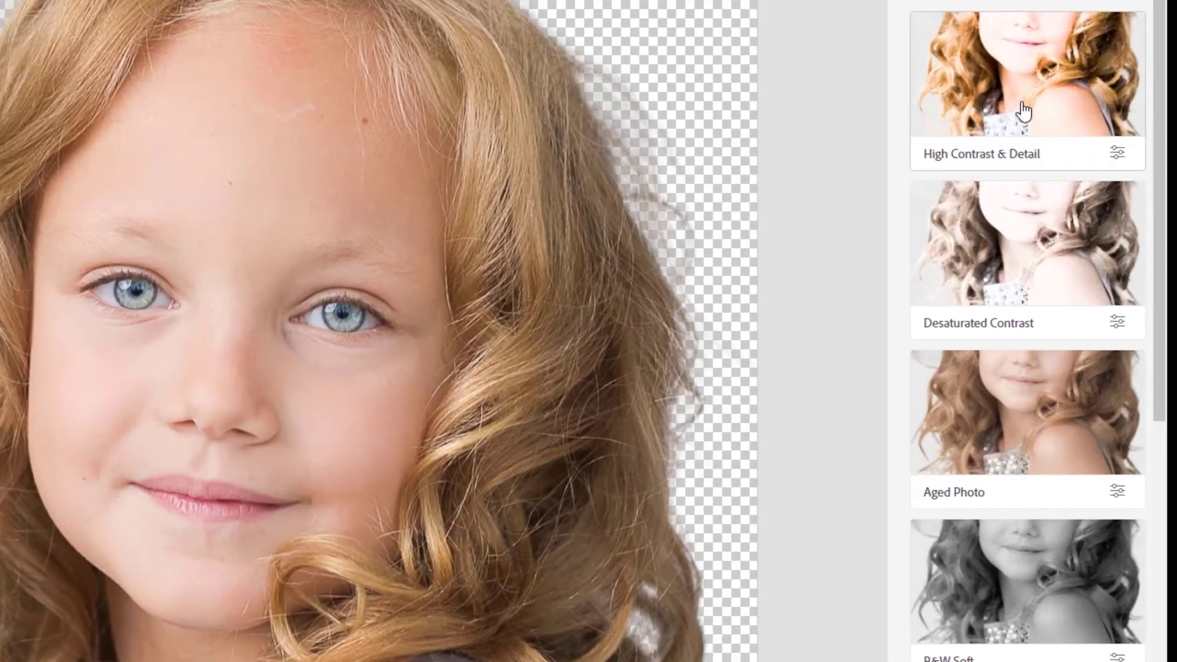
Step: Browse the Color and Creative presets, then in Details keep Exposure at 0 and set Contrast to 2
scroll(1022, 110, "down", 6)
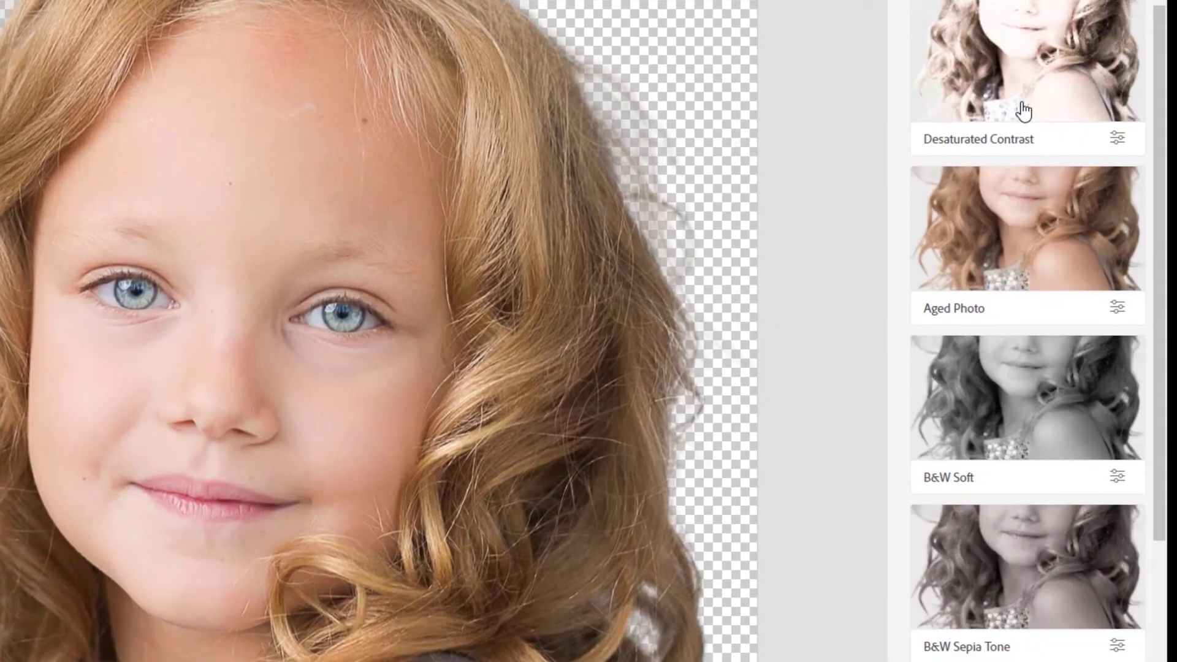
left_click(970, 515)
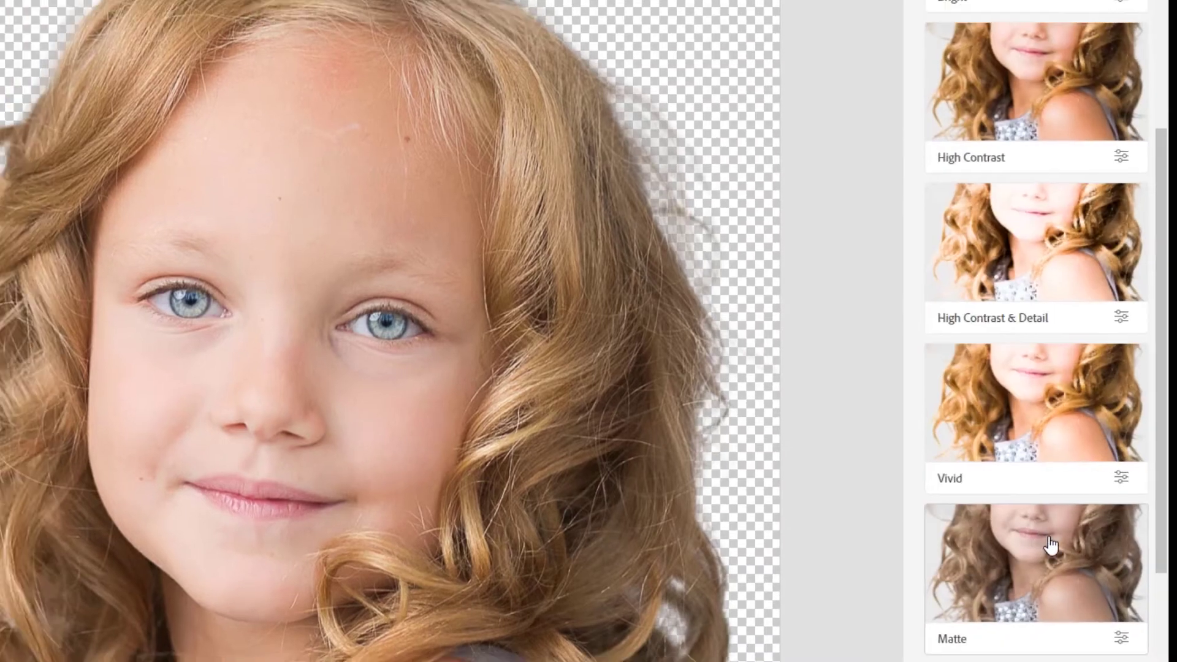
left_click(1087, 525)
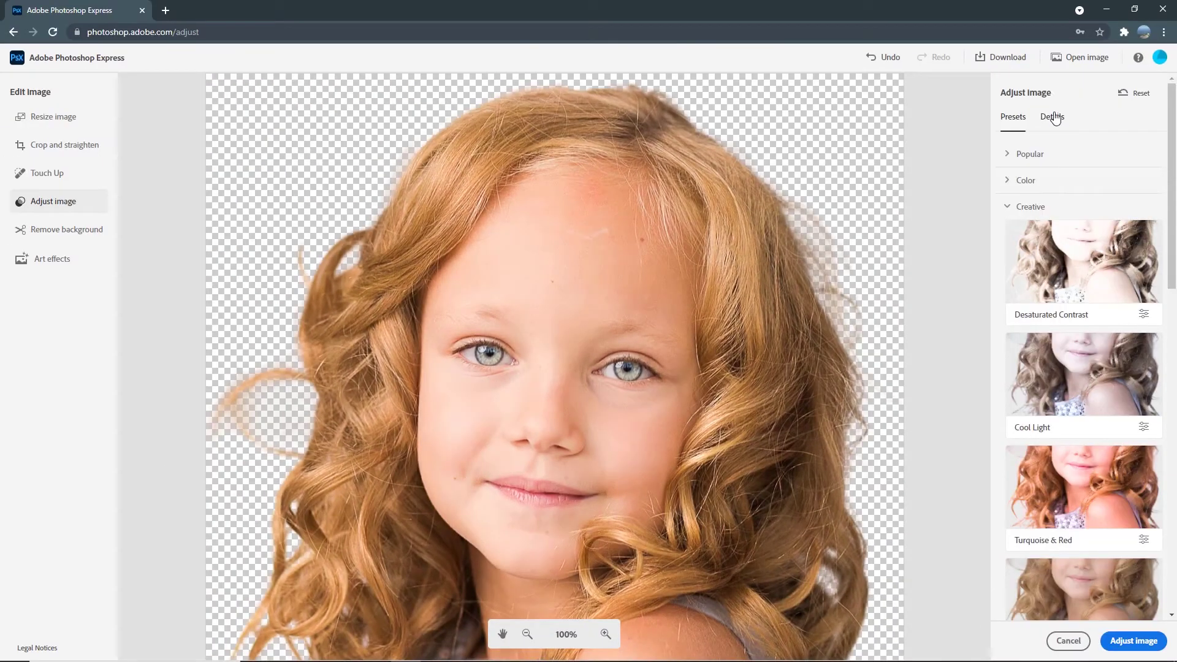
left_click(1054, 117)
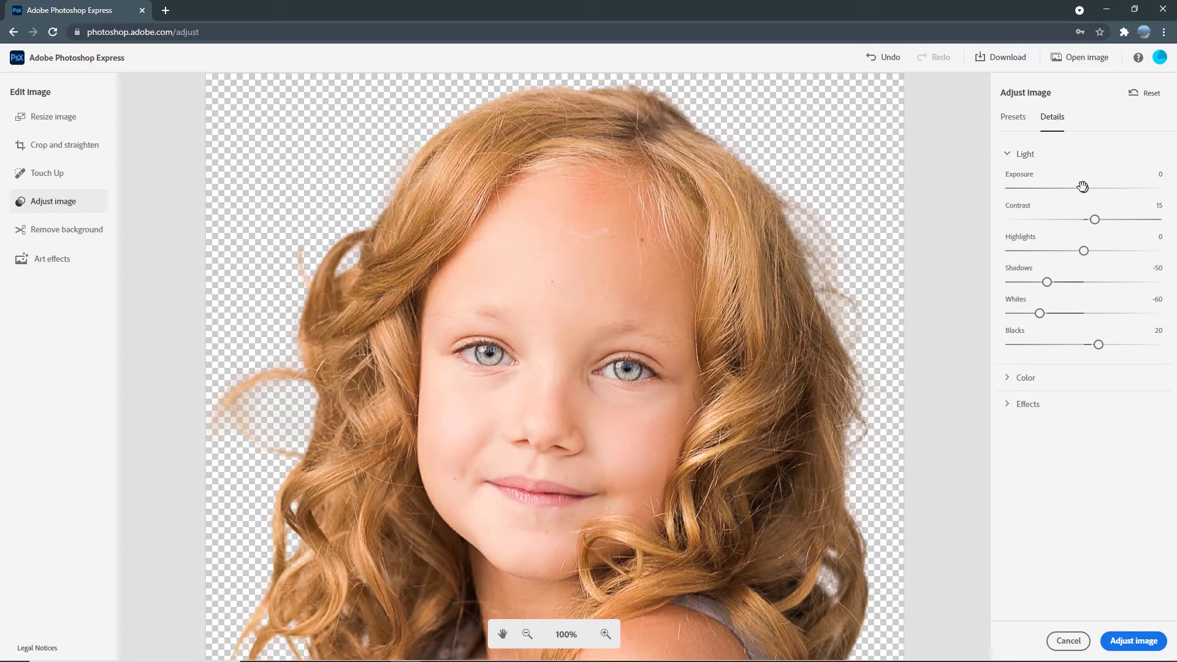
mouse_move(1082, 187)
left_mouse_down()
mouse_move(1109, 187)
mouse_move(1083, 188)
left_mouse_up()
left_click(1085, 219)
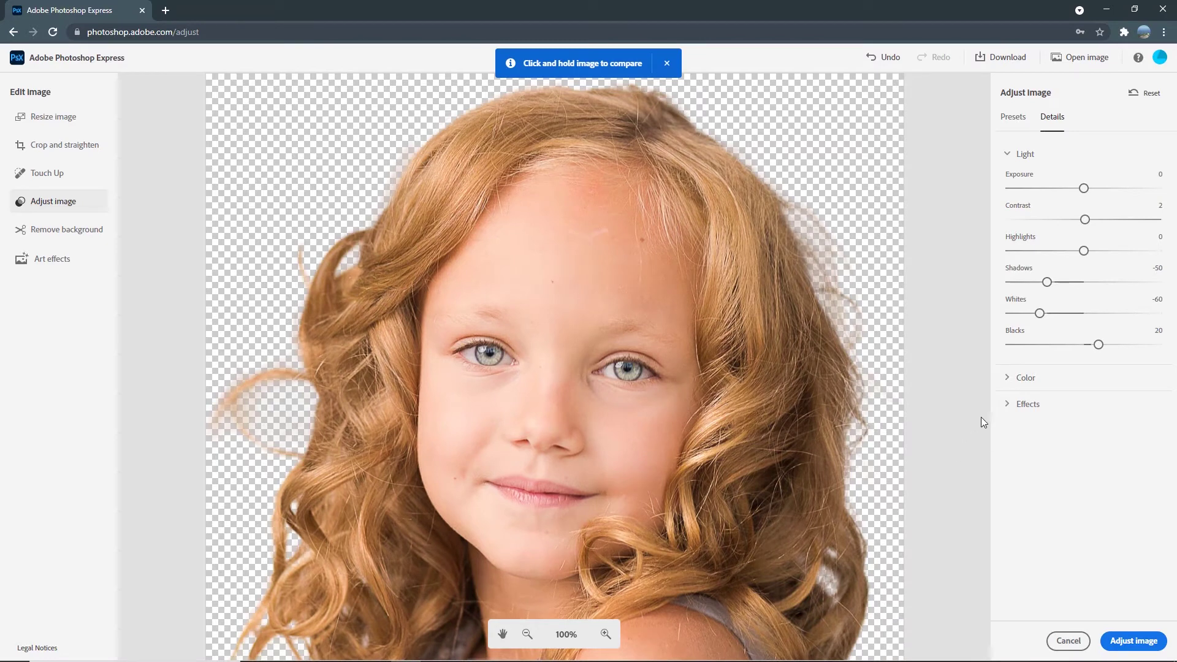
left_click(527, 633)
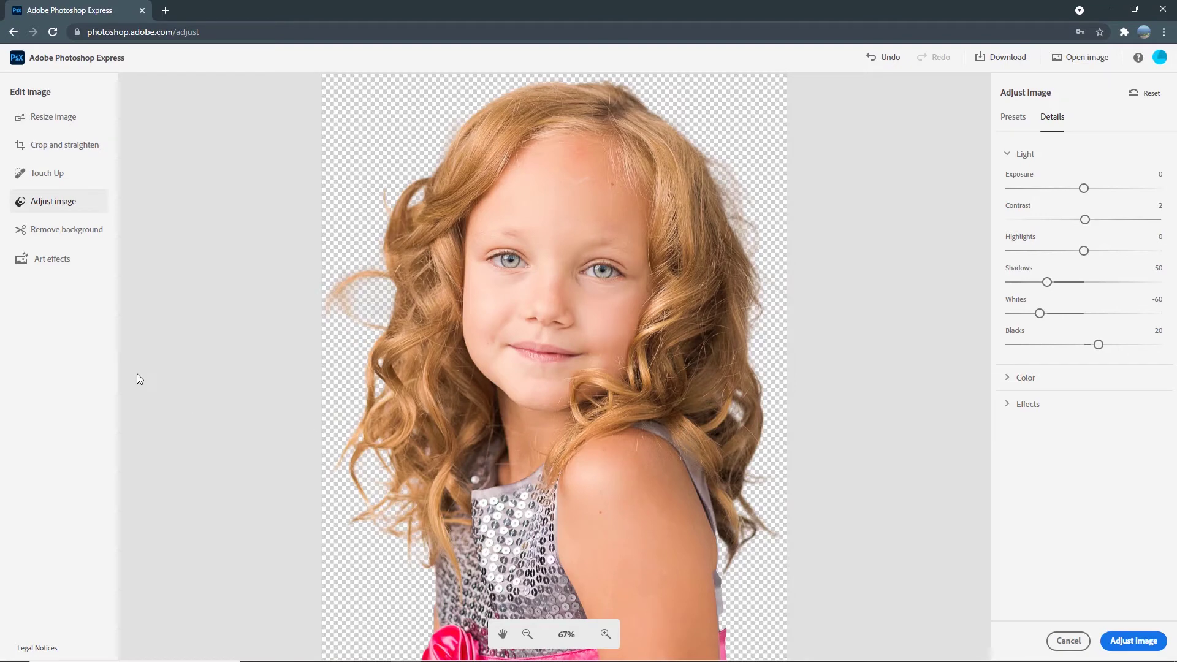
Step: Download the edited photo in PNG format instead of JPG and open People 040.png
left_click(68, 263)
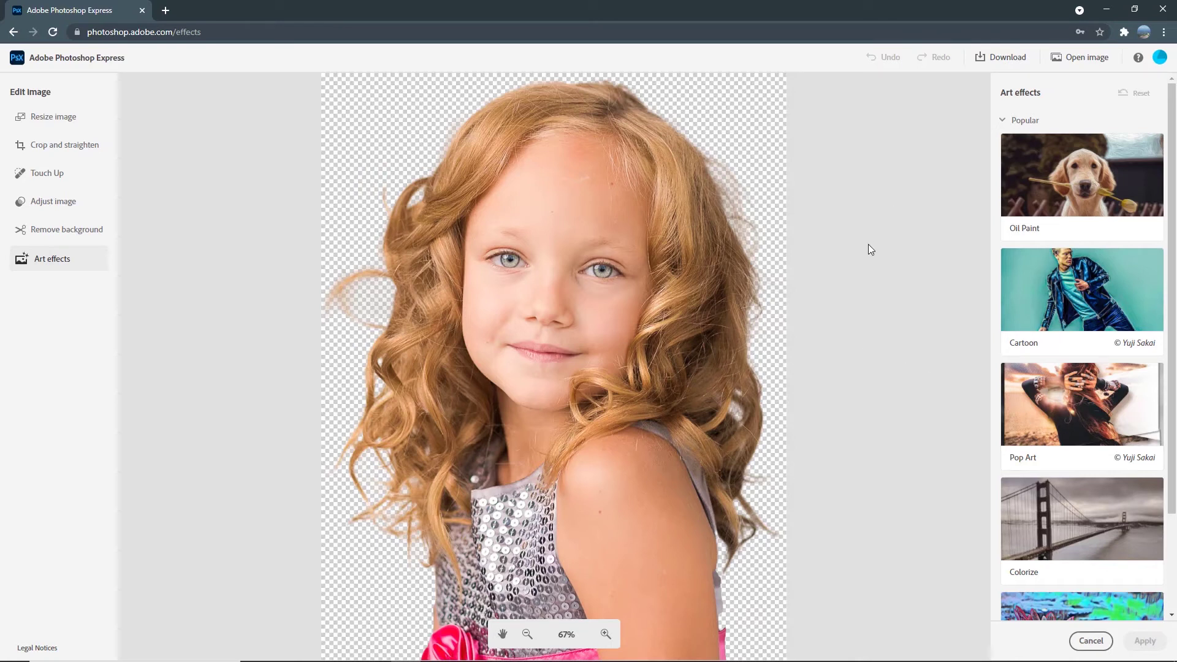
left_click(997, 59)
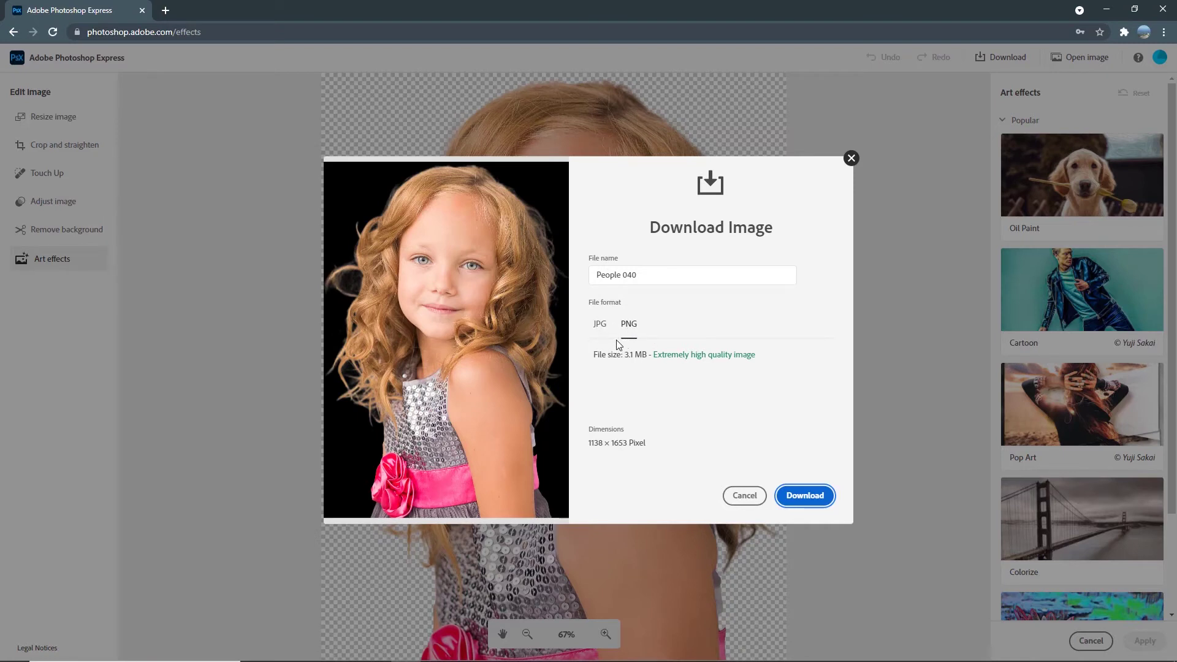
left_click(601, 328)
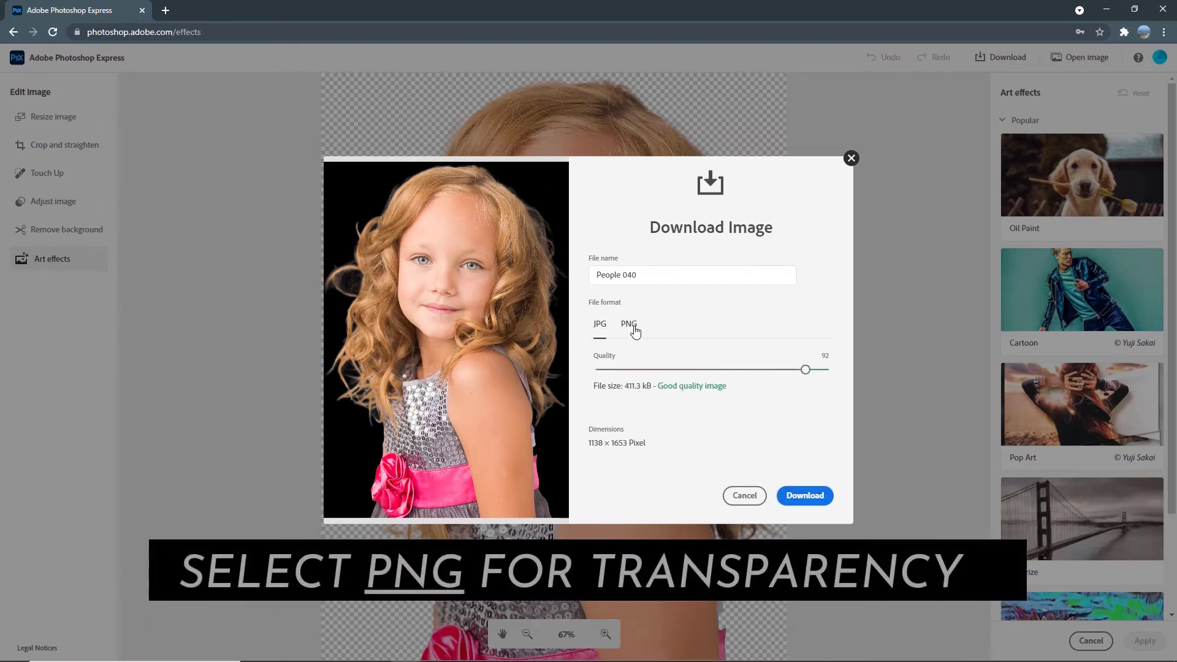
left_click(631, 327)
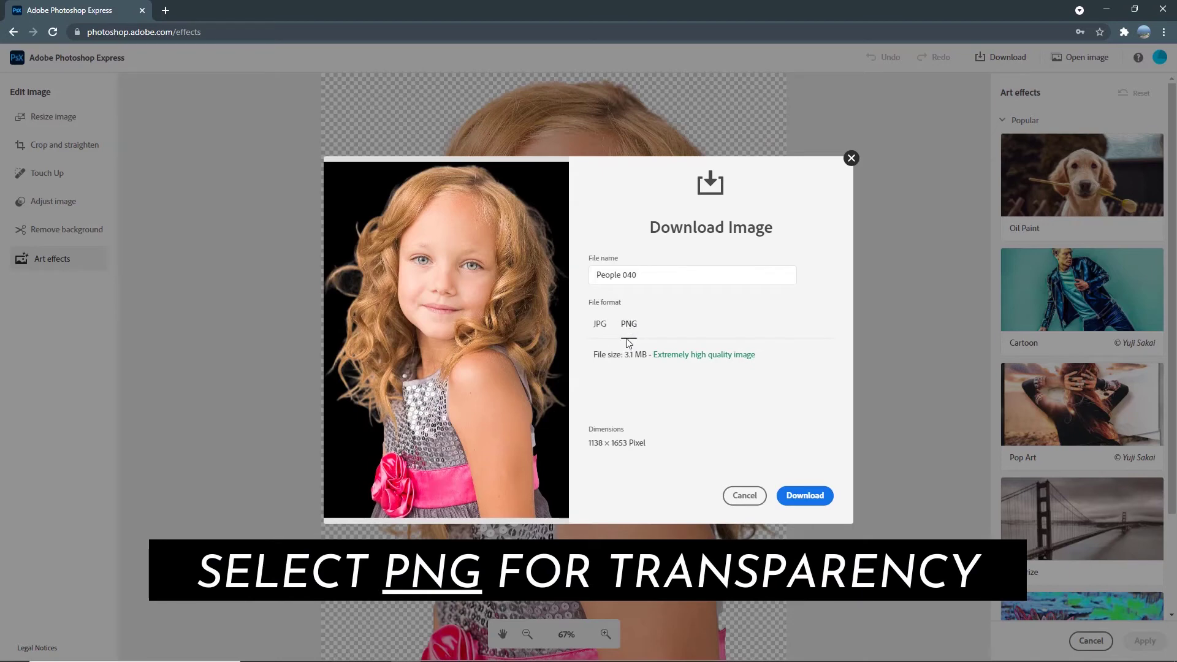
left_click(805, 496)
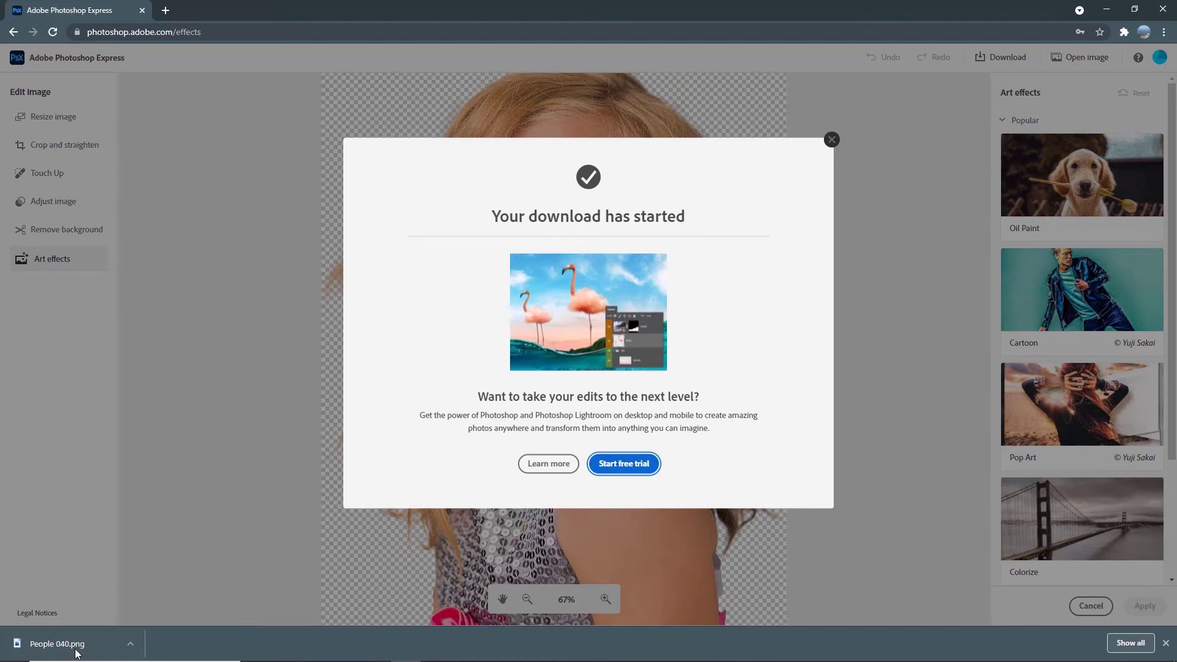
left_click(79, 648)
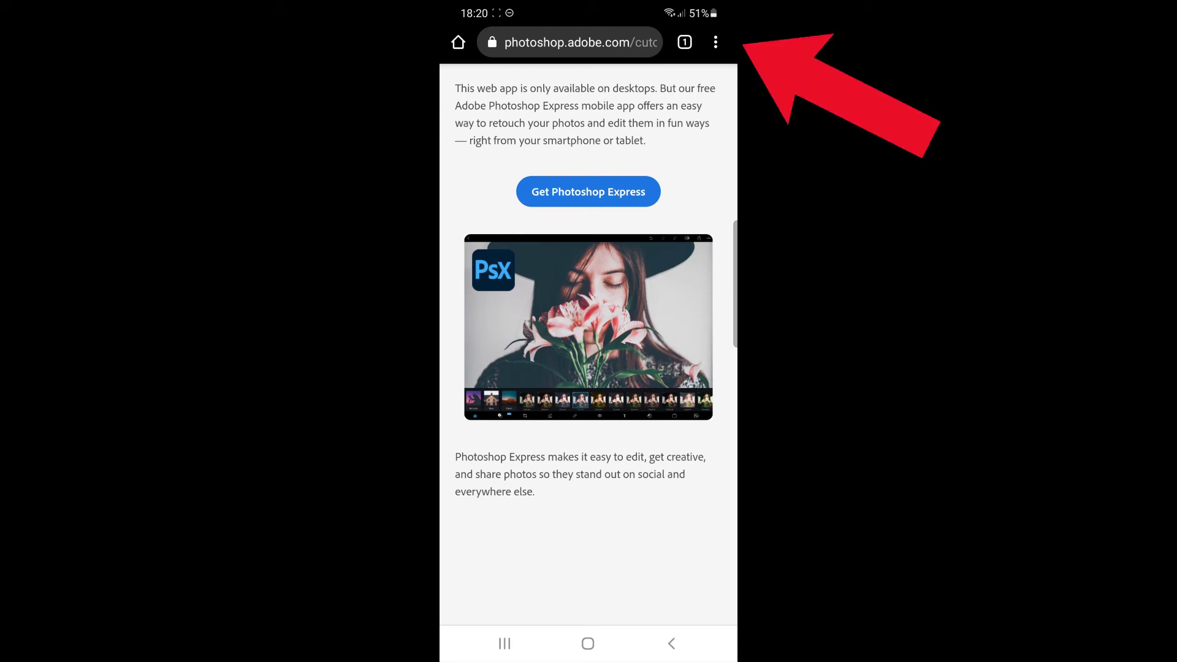
Step: Switch Chrome to the desktop site and upload the photo of the woman holding a card
left_click(715, 41)
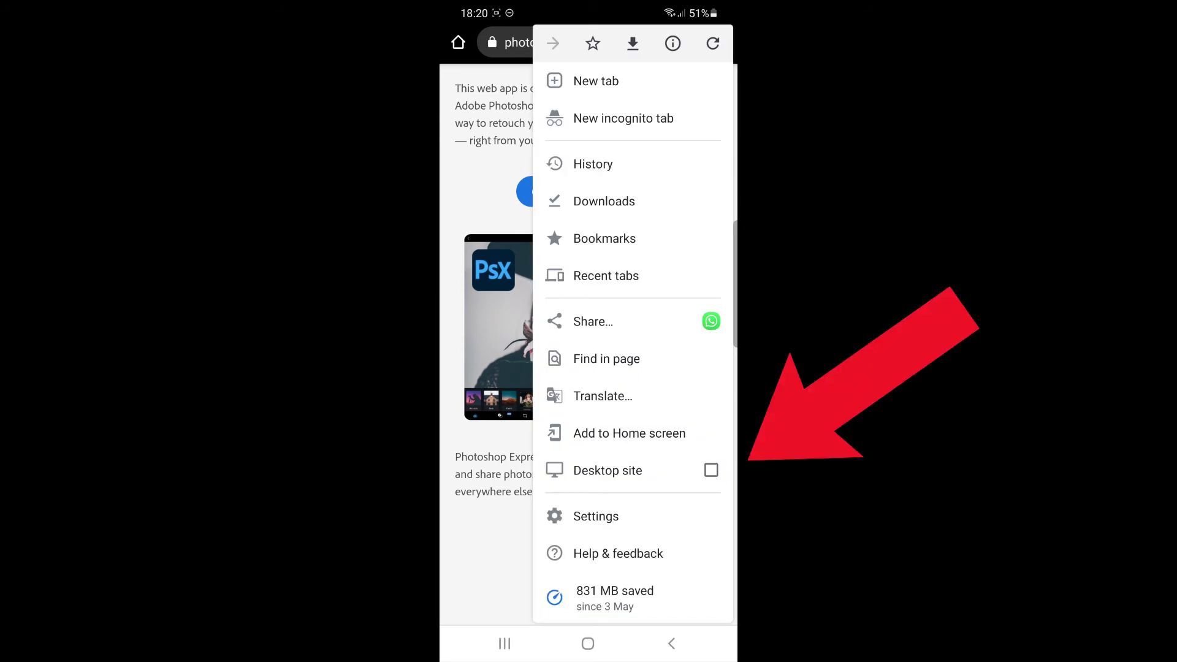
left_click(711, 470)
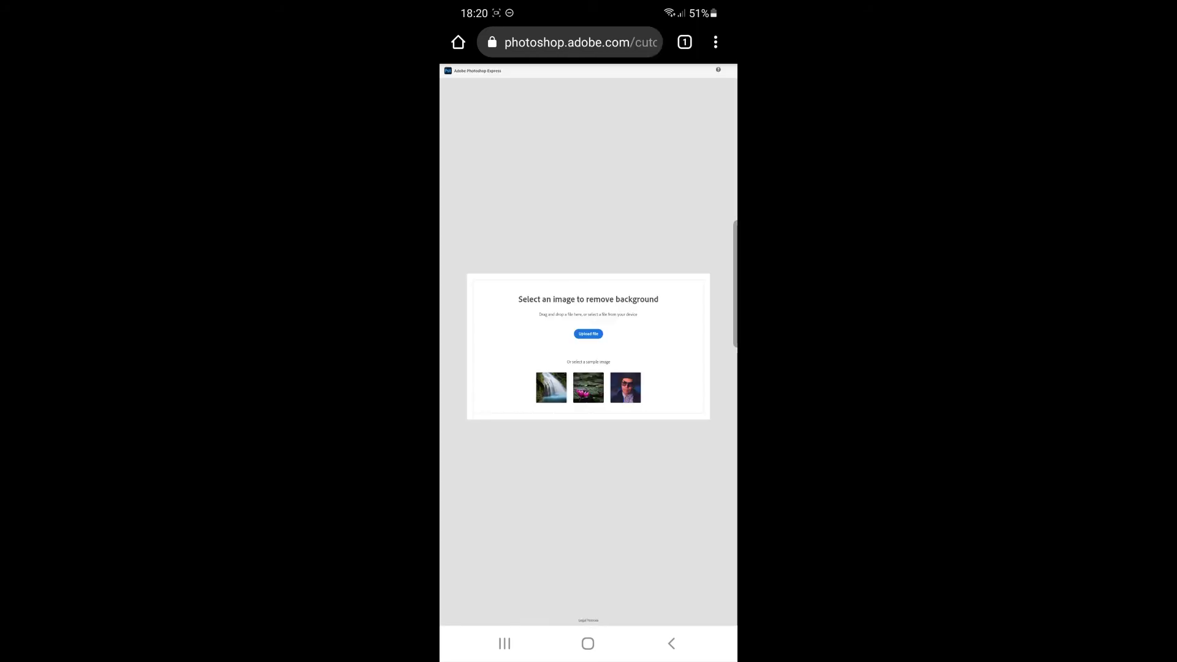
left_click(588, 333)
left_click(686, 212)
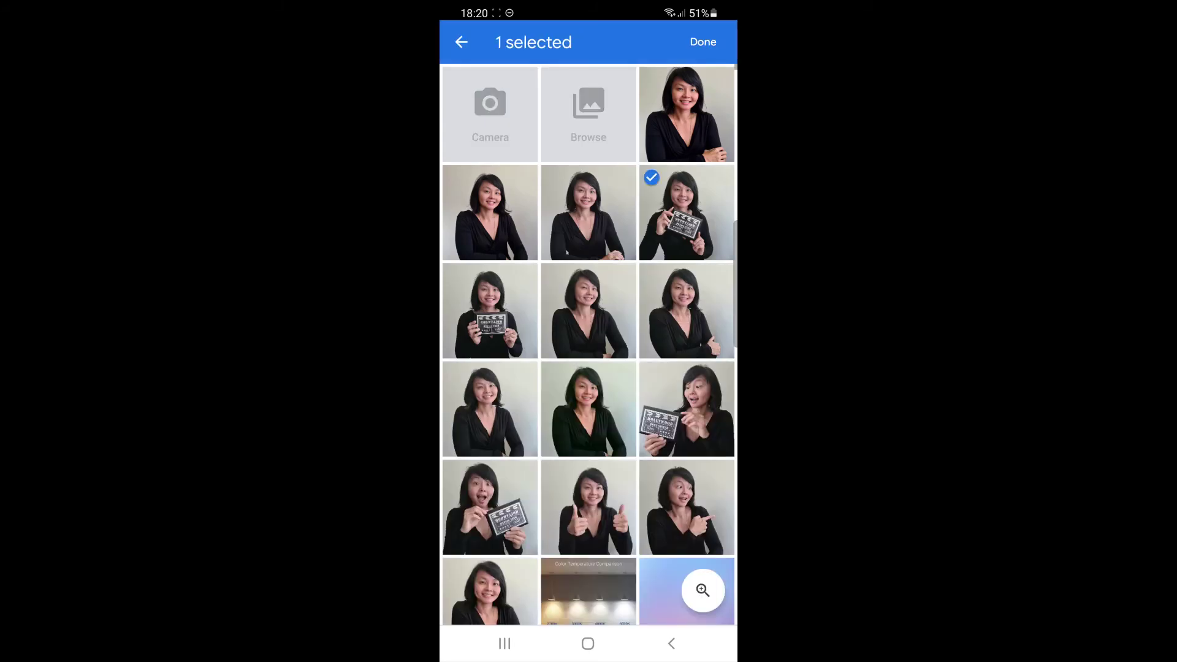
left_click(702, 42)
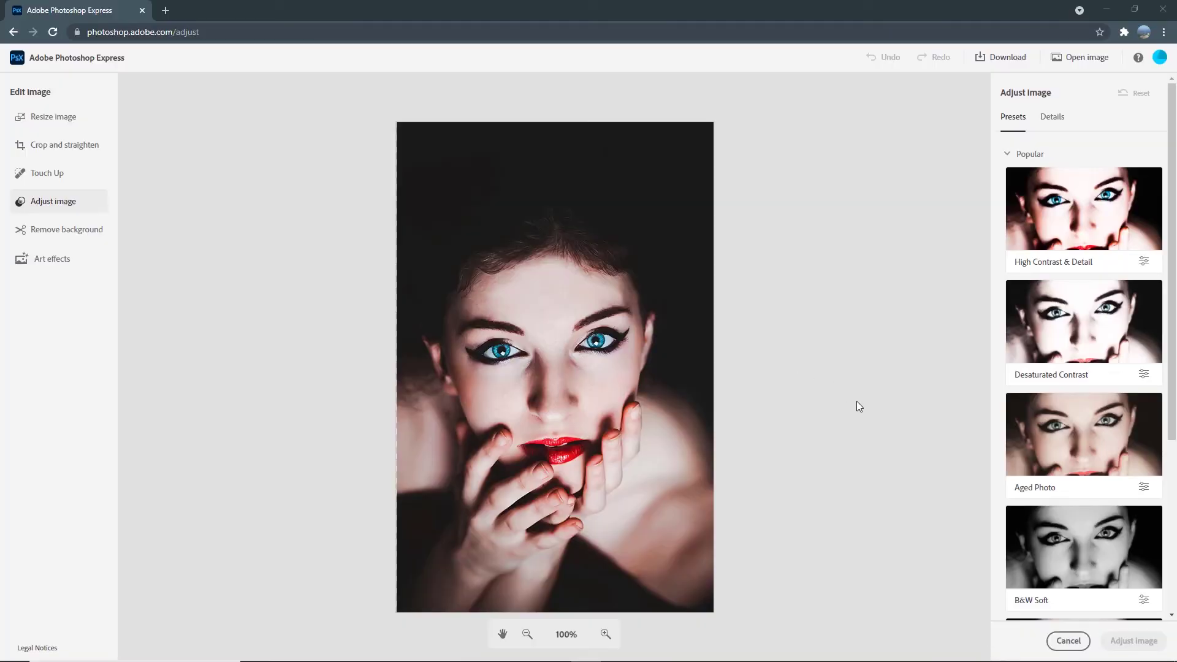
Step: Run Remove background on the red-lipped woman's portrait
left_click(66, 235)
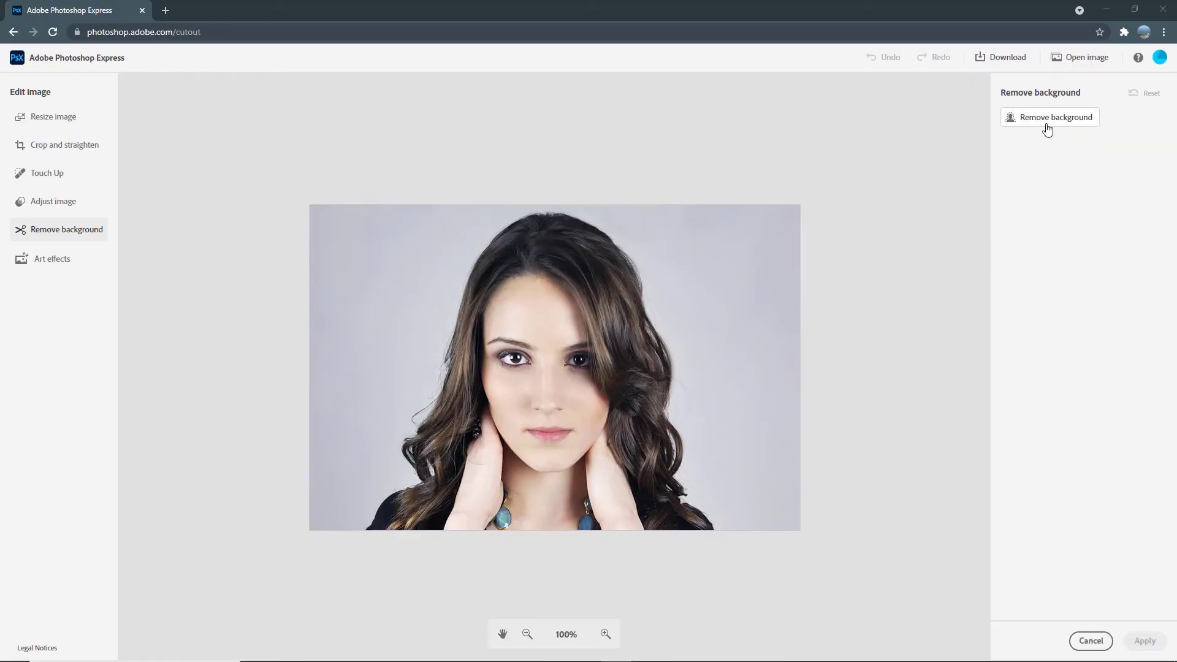
Step: Remove the grey backdrop, then zoom to 800% and pan along the hair edge to check the cutout
left_click(1046, 125)
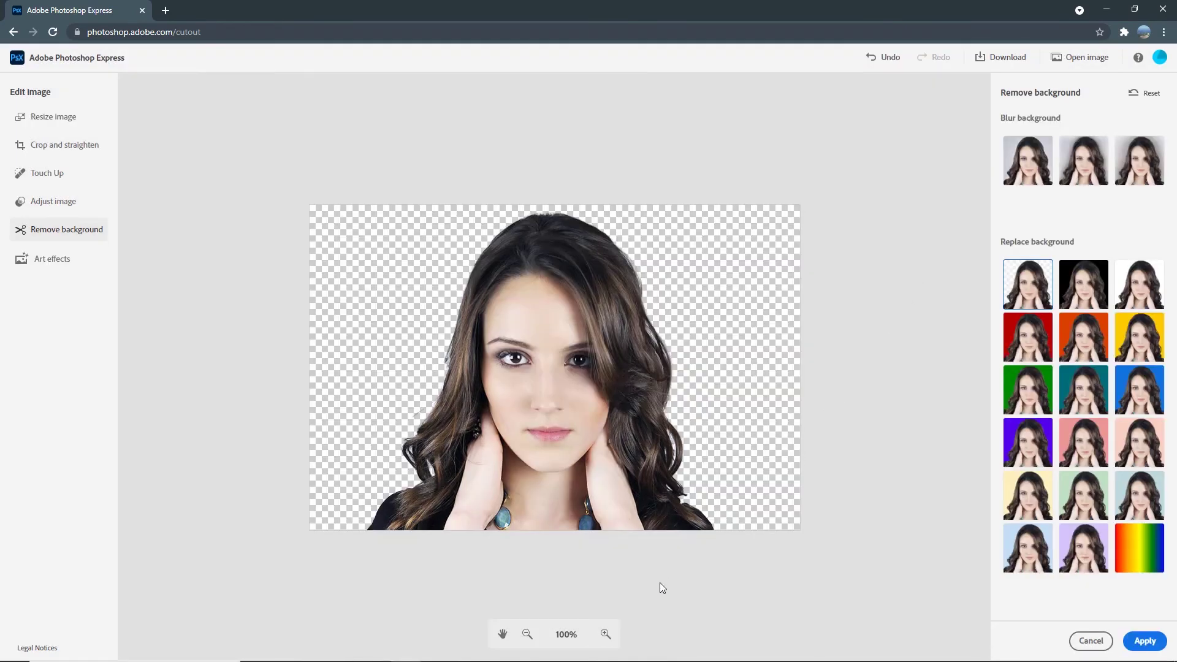
left_click(605, 633)
left_click(605, 633)
left_click(605, 634)
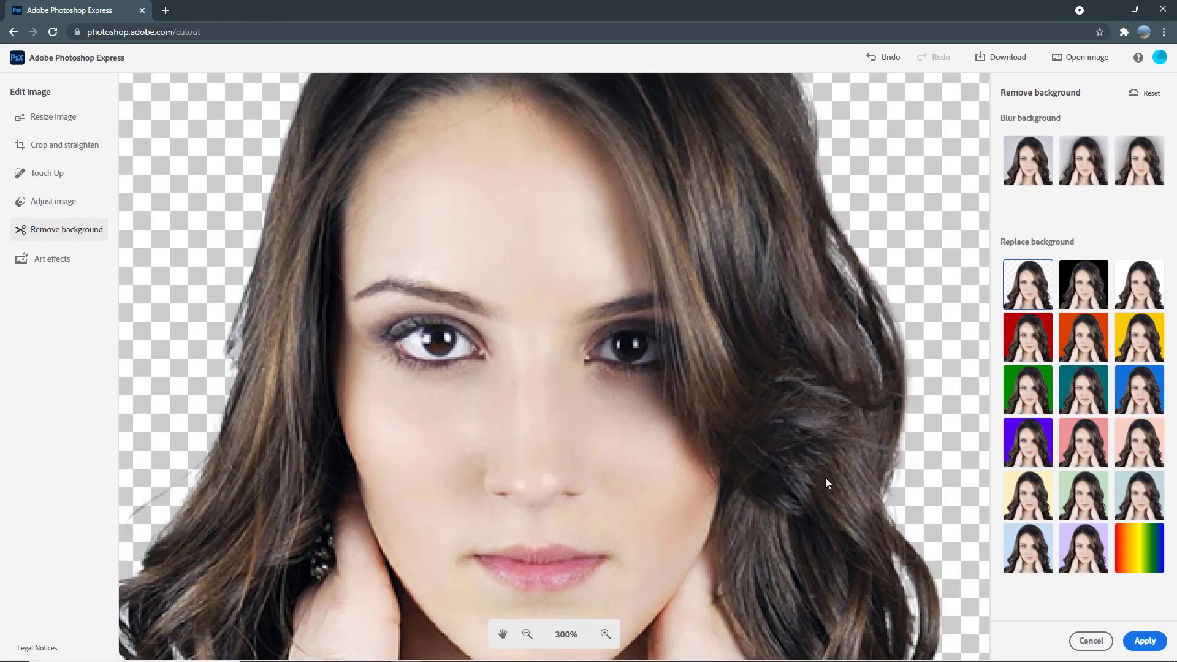
left_click_drag(828, 435, 731, 447)
left_click_drag(725, 533, 675, 438)
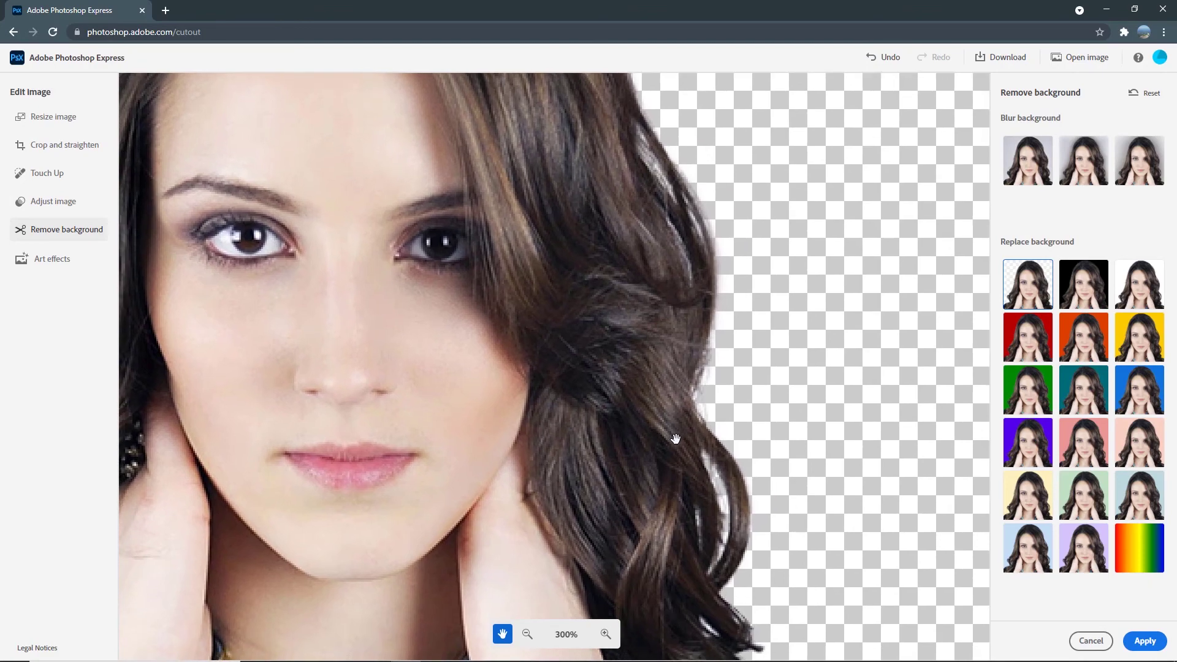
left_click(604, 633)
left_click(604, 634)
left_click(605, 634)
left_click_drag(778, 415, 643, 448)
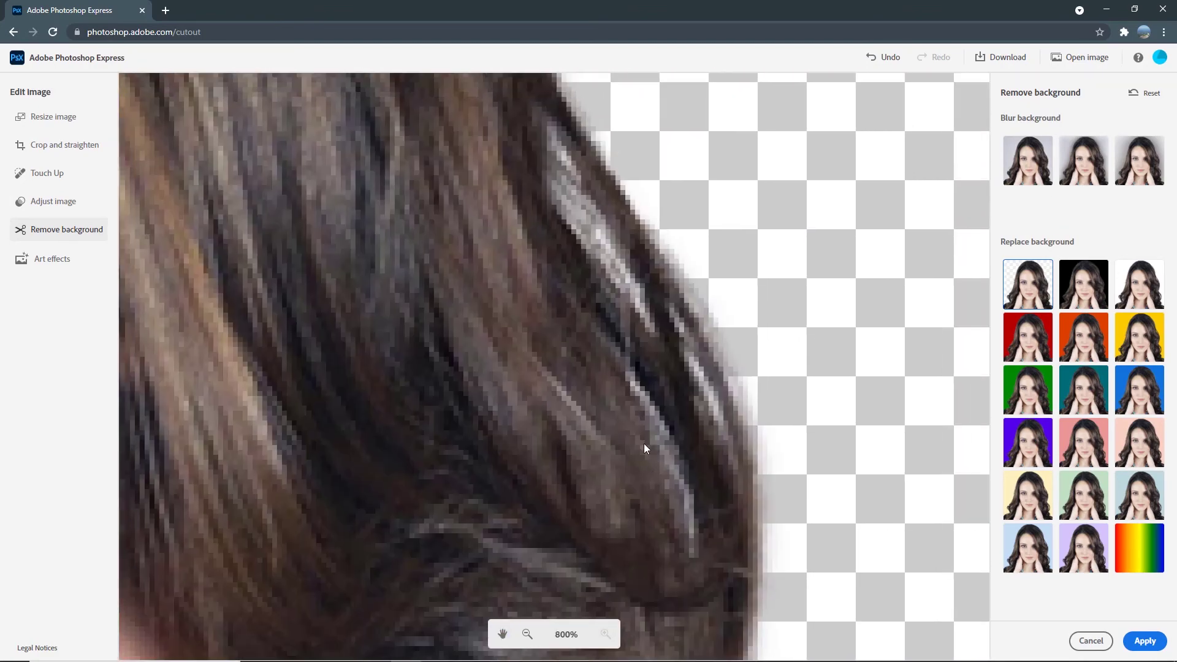